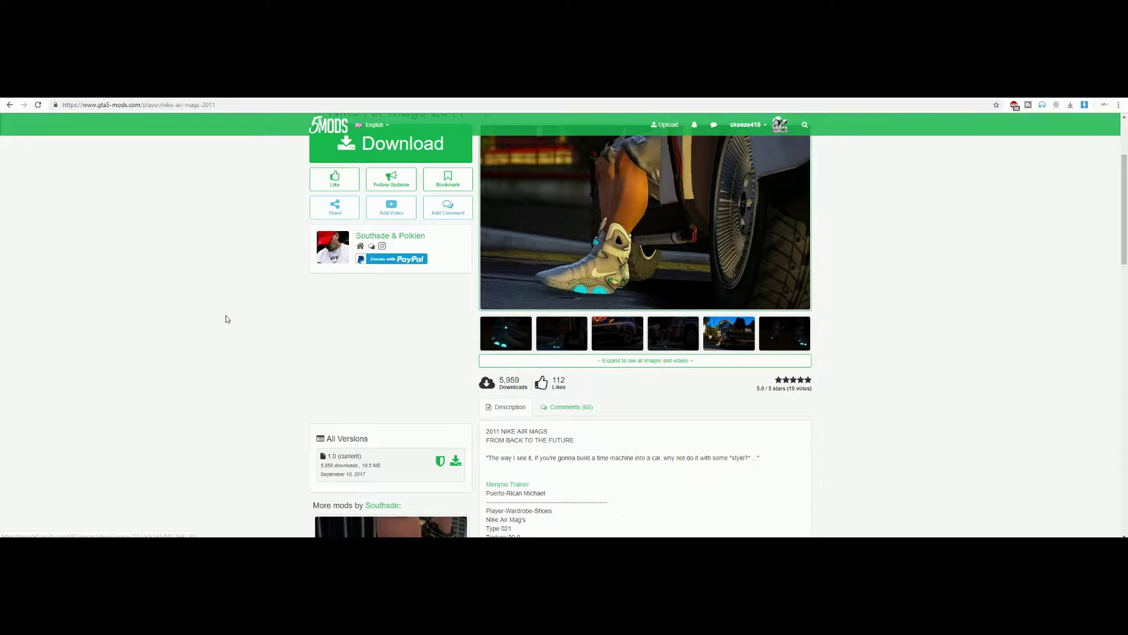
- Download version 1.0 of the Nike Air Mags 2011 mod and save the archive
scroll(200, 276, "up", 3)
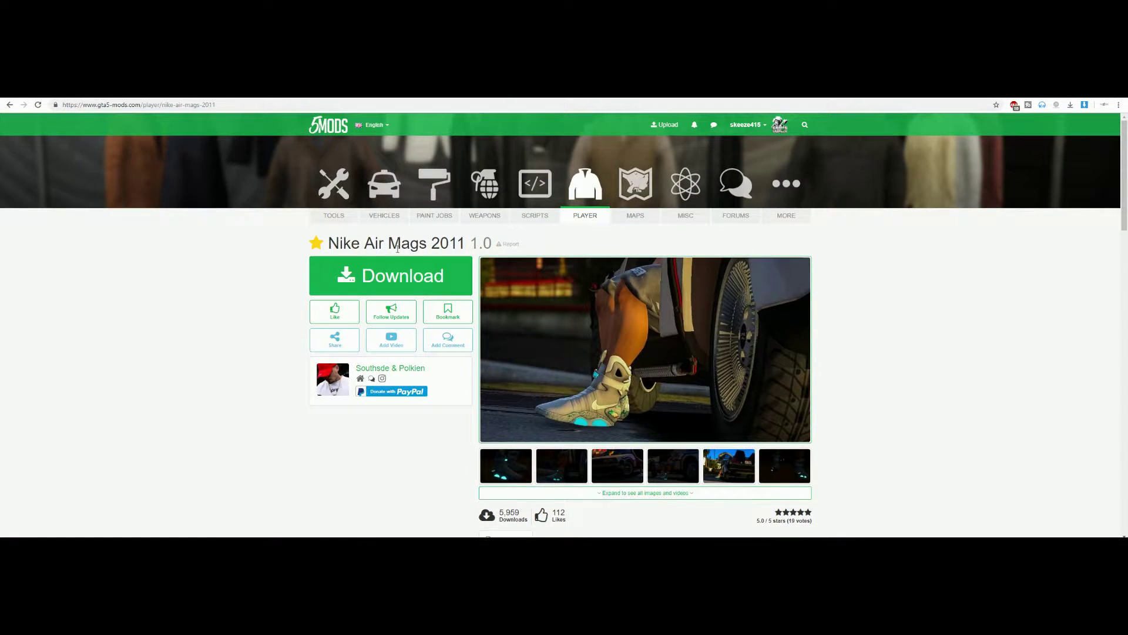
scroll(537, 308, "down", 2)
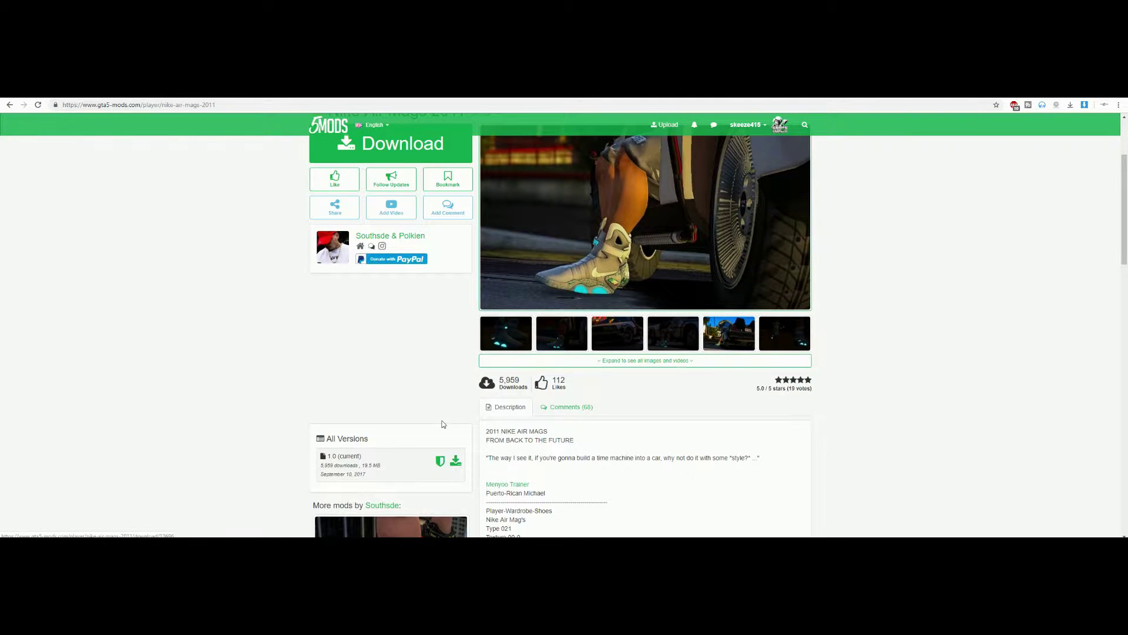
scroll(444, 421, "down", 1)
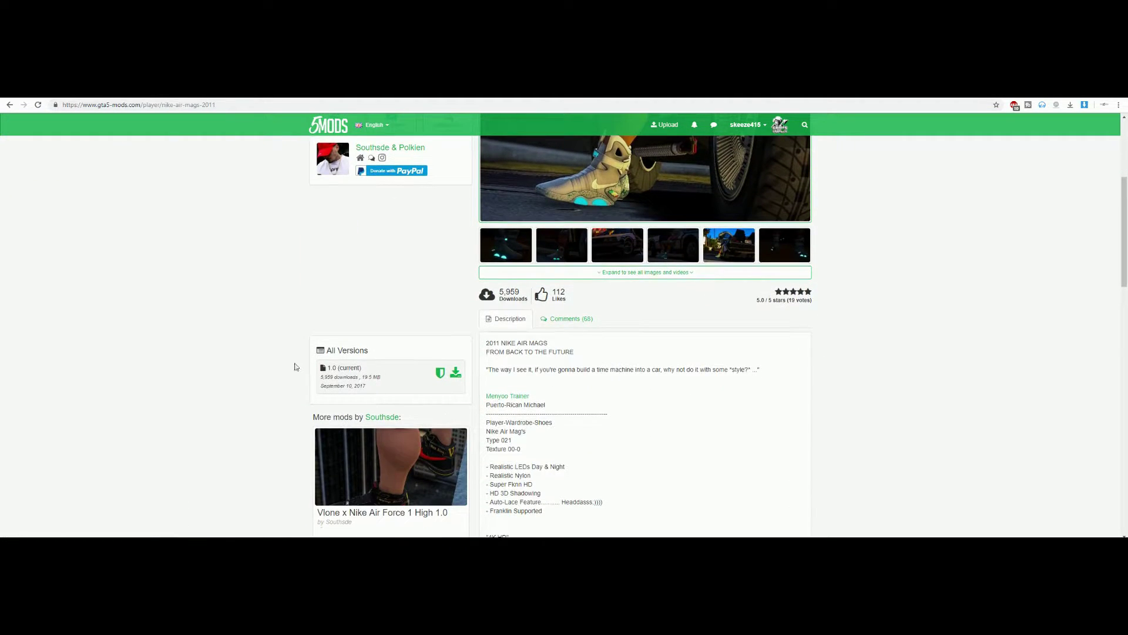
left_click(457, 374)
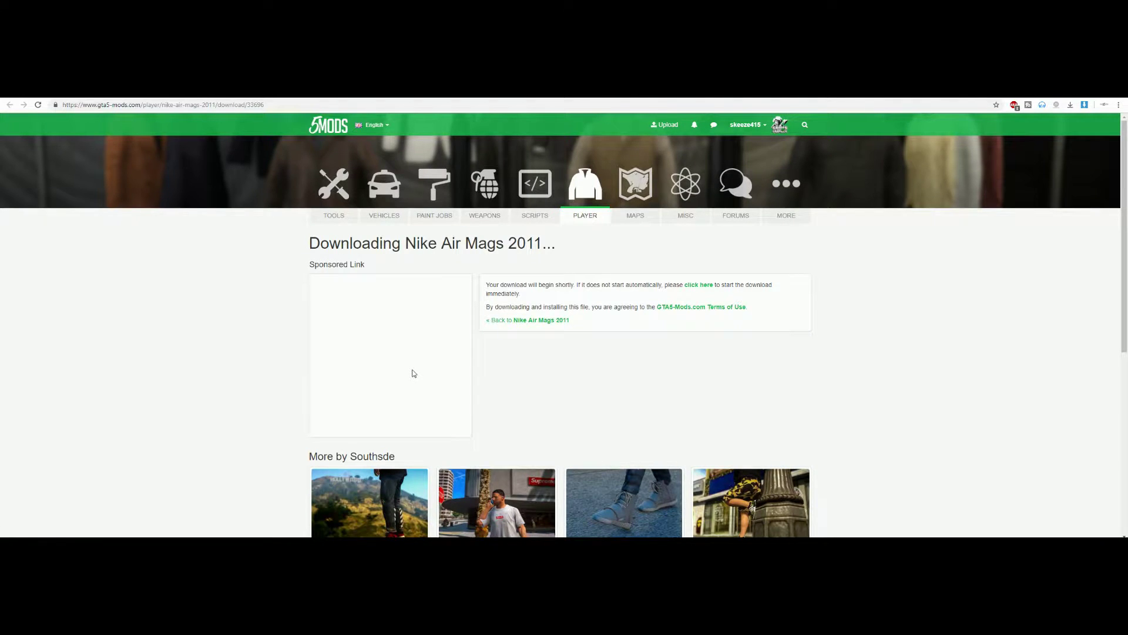
left_click(370, 312)
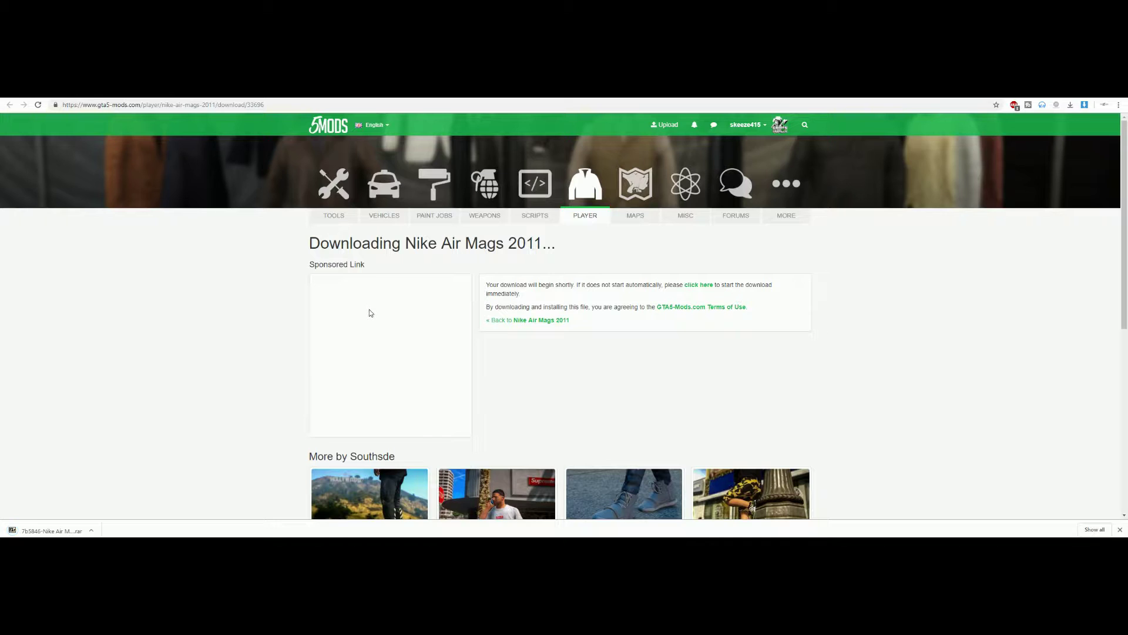
- Go to the Bape Camo Shorts For Puerto-Rican Michael & Franklin page and download version 2.0
key("alt+Left")
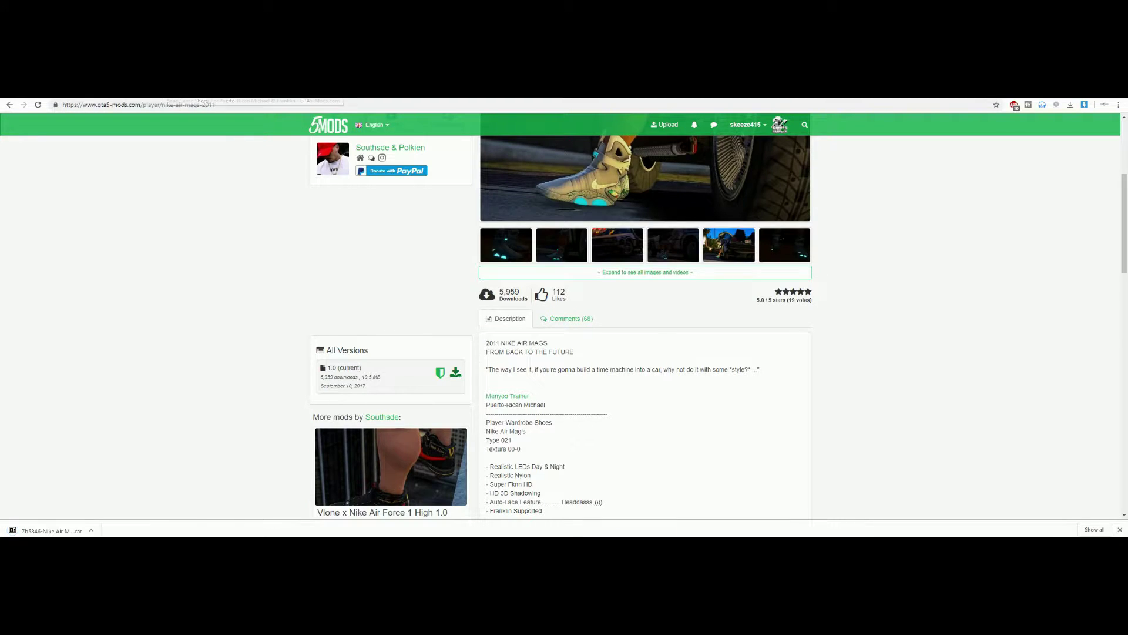
scroll(227, 240, "up", 4)
key("alt+Left")
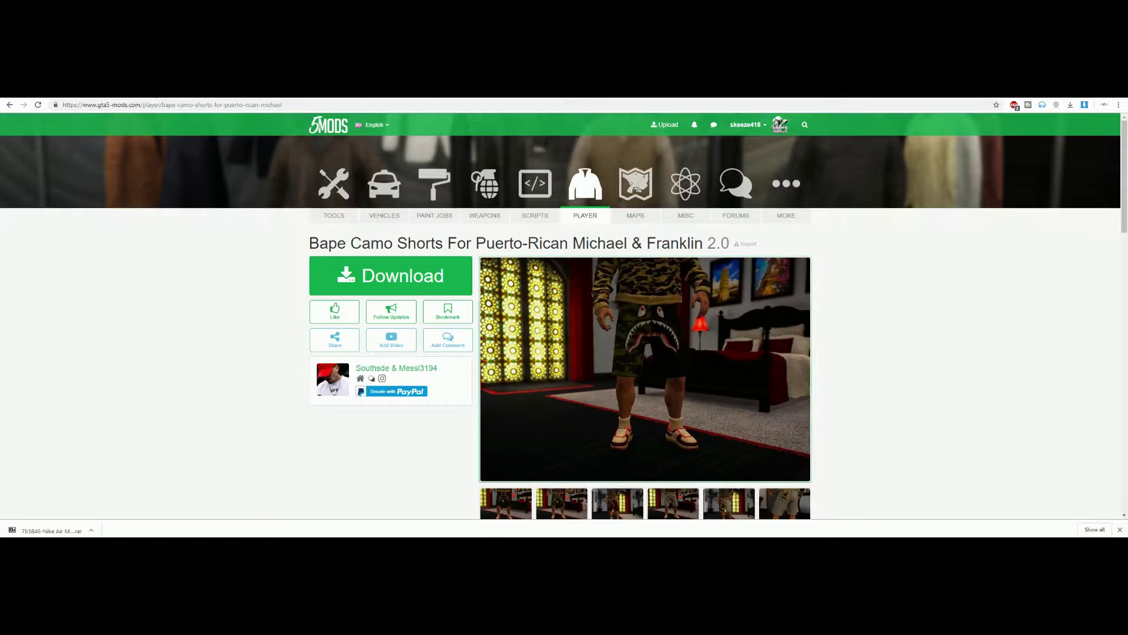
scroll(538, 351, "down", 4)
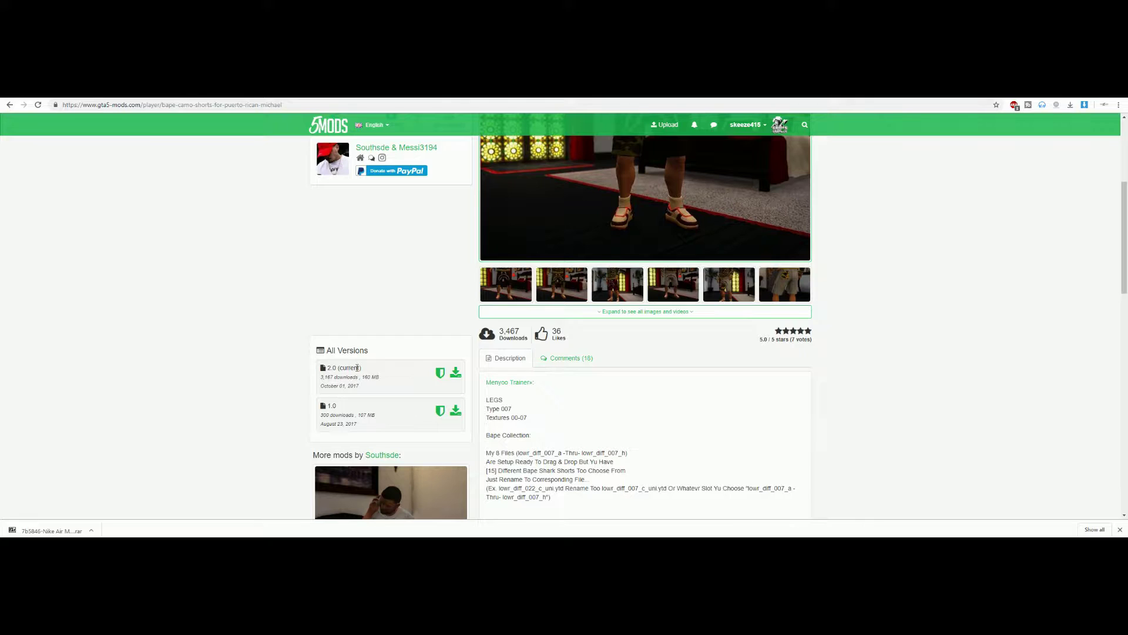
left_click(456, 373)
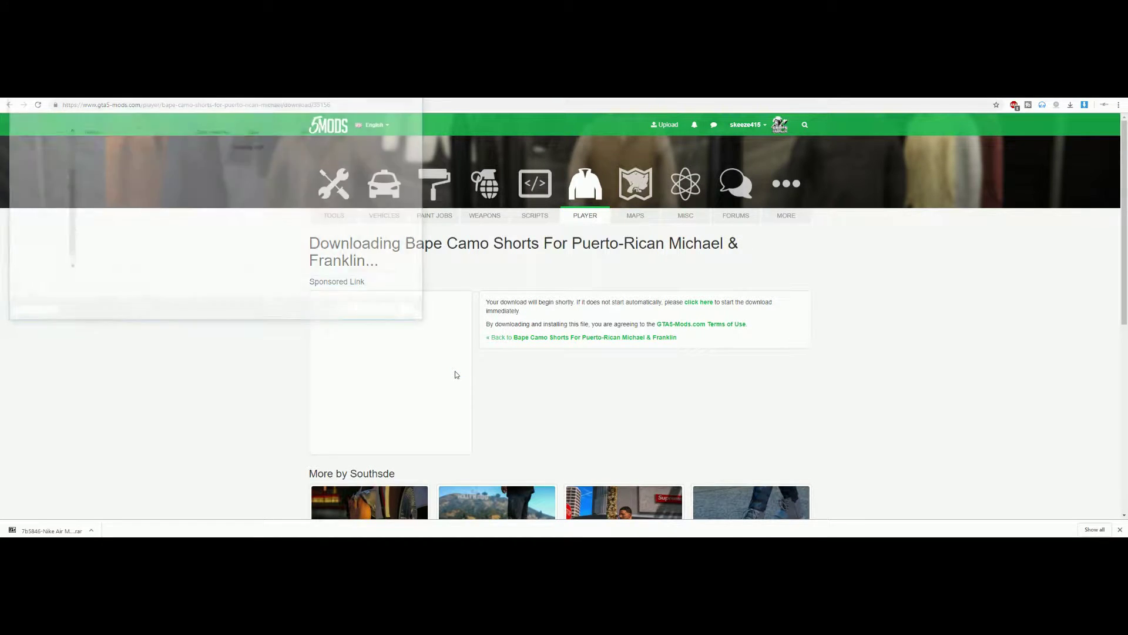
left_click(351, 314)
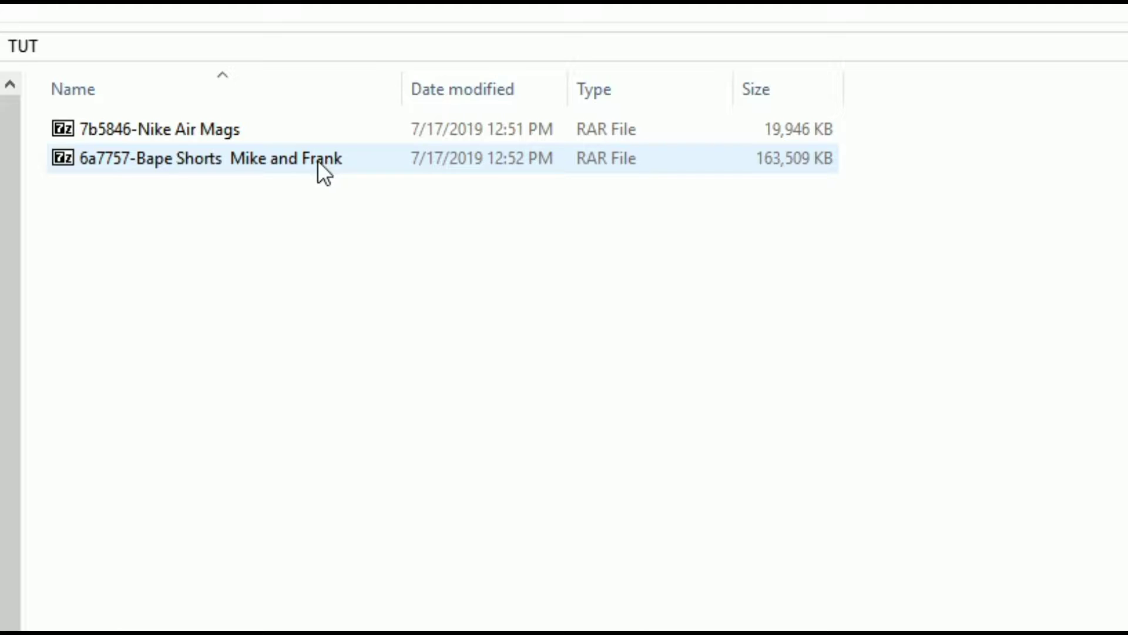
- In the TUT folder in File Explorer, extract the 6a7757-Bape Shorts Mike and Frank archive into its own folder with 7-Zip
right_click(275, 210)
left_click(418, 323)
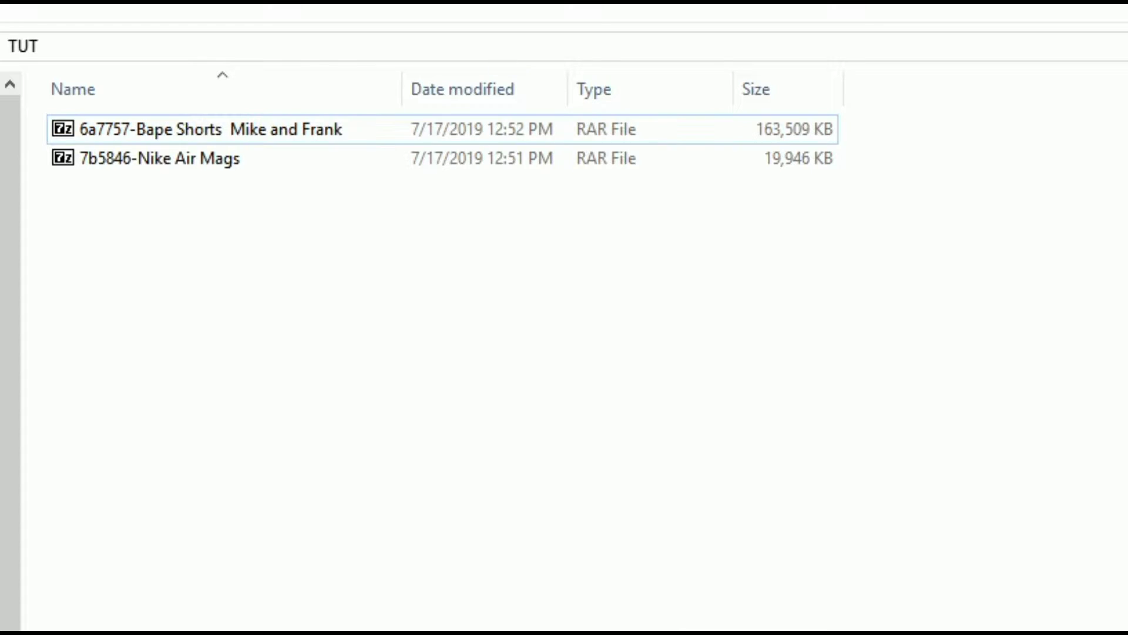
left_click(218, 168)
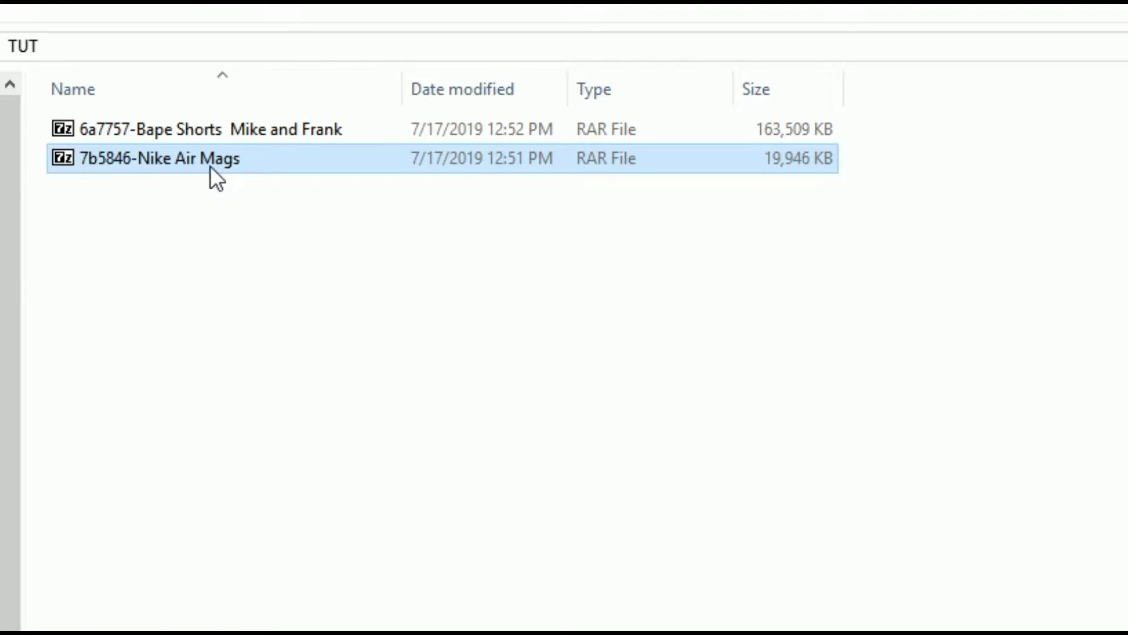
left_click(232, 130)
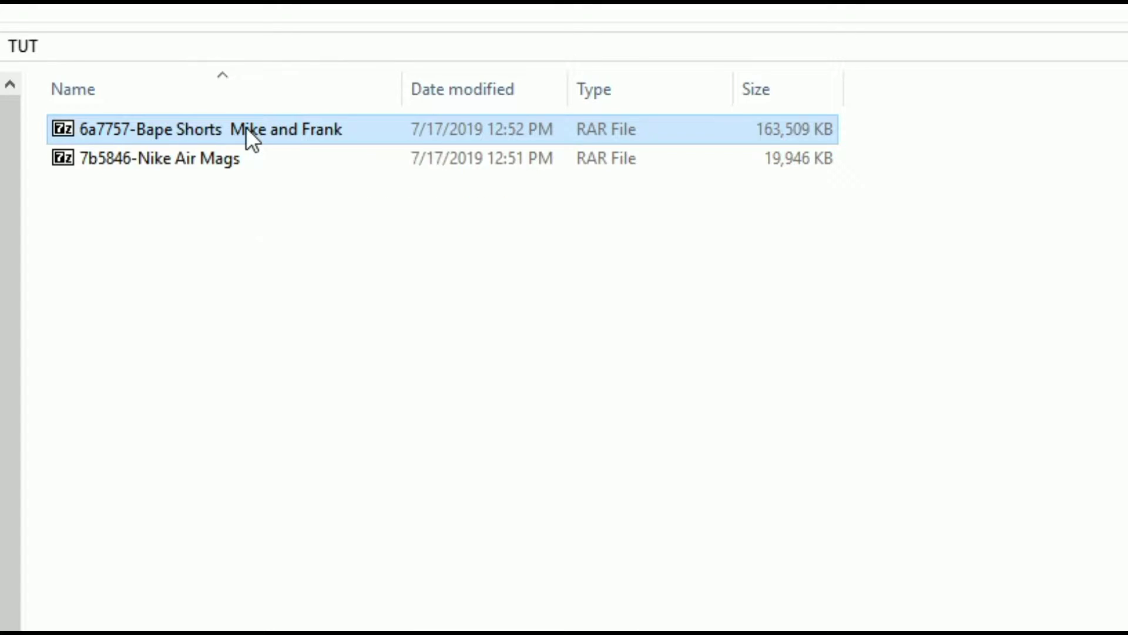
right_click(246, 130)
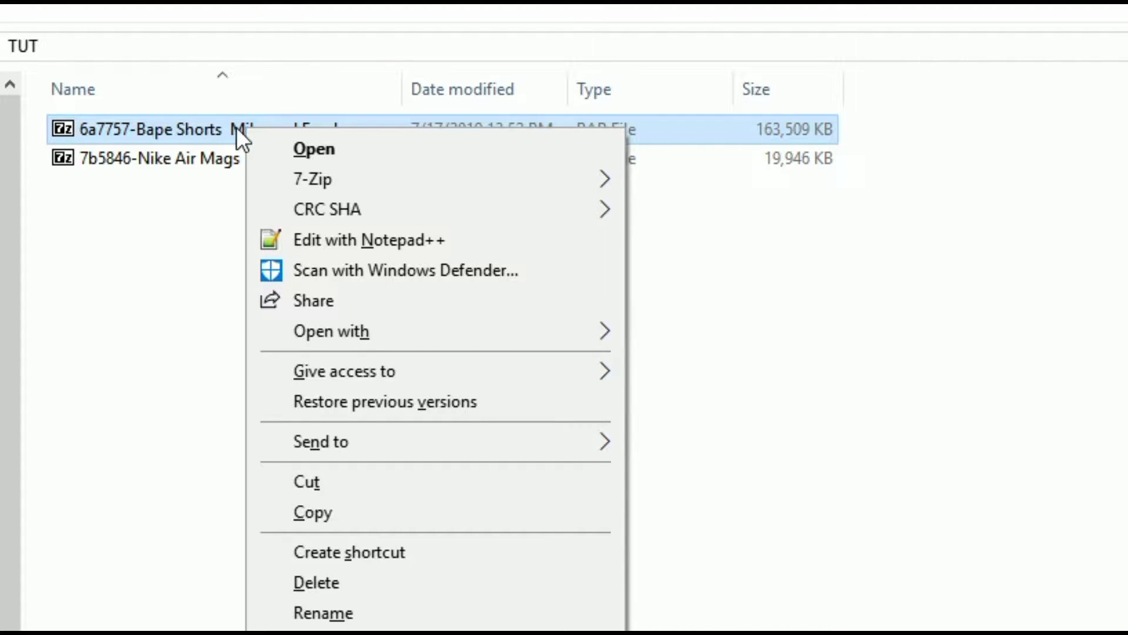
mouse_move(375, 182)
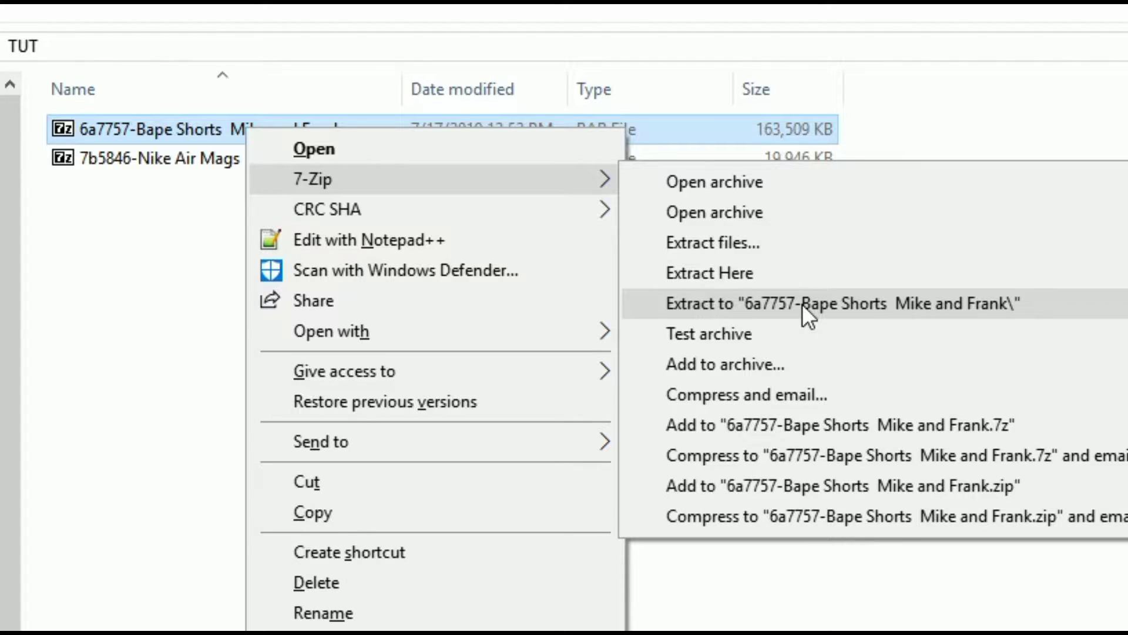
left_click(922, 300)
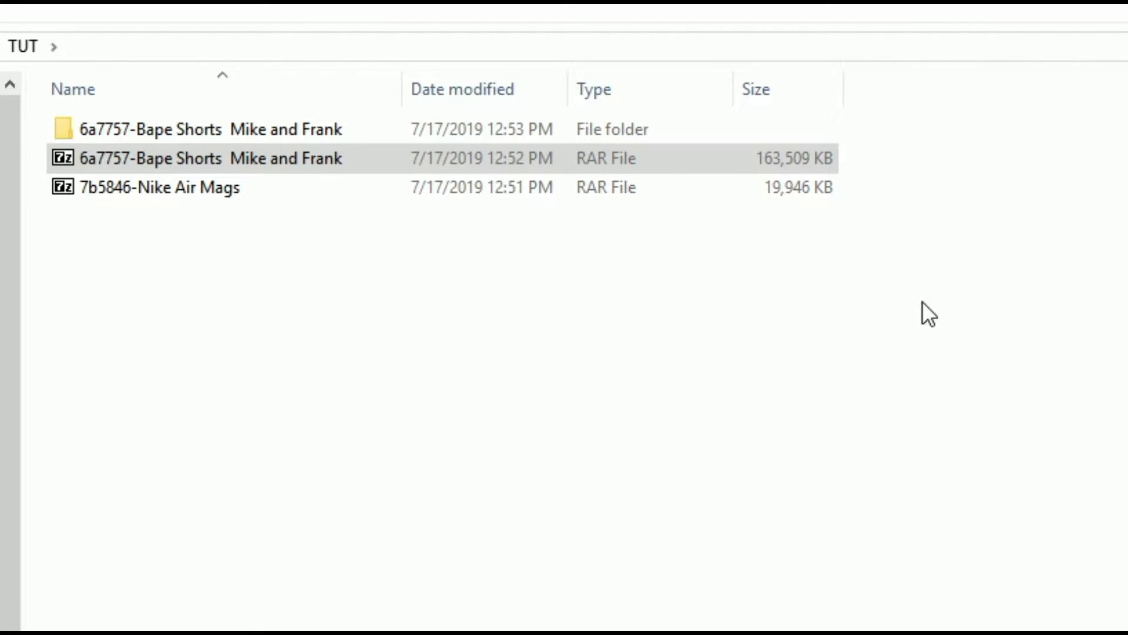
- Extract the 7b5846-Nike Air Mags archive into its own folder with 7-Zip
left_click(121, 147)
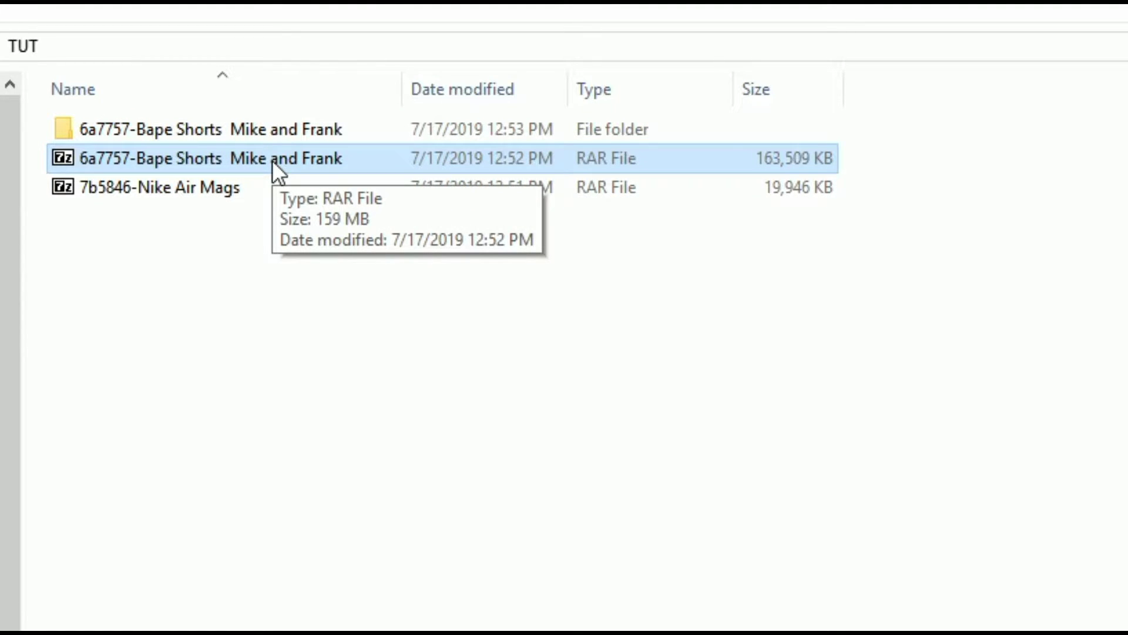
left_click(269, 188)
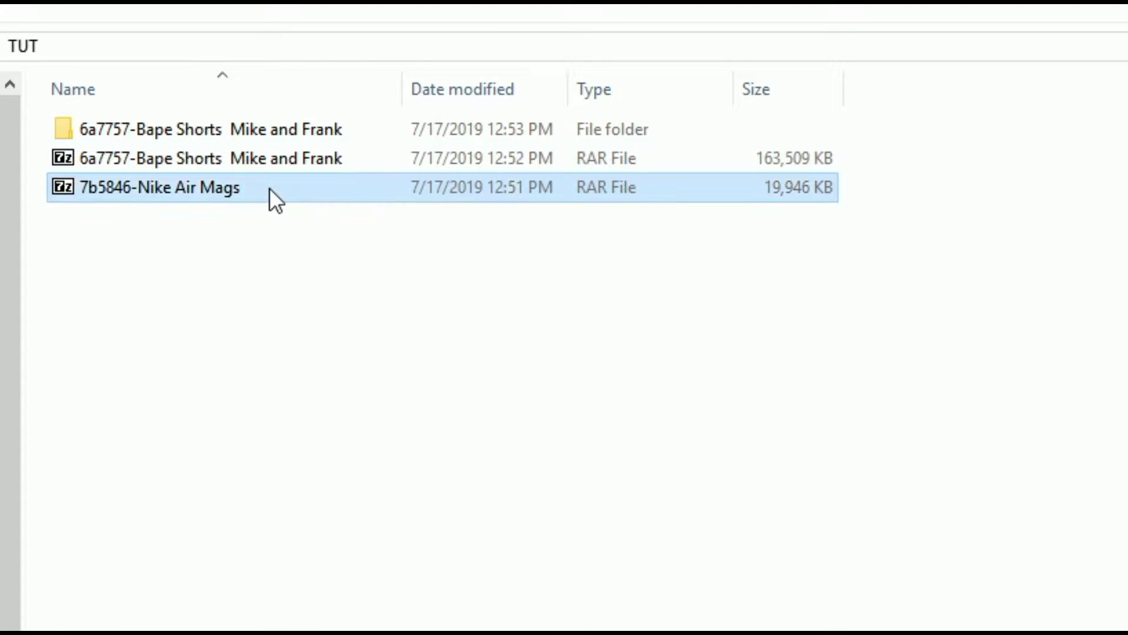
right_click(233, 187)
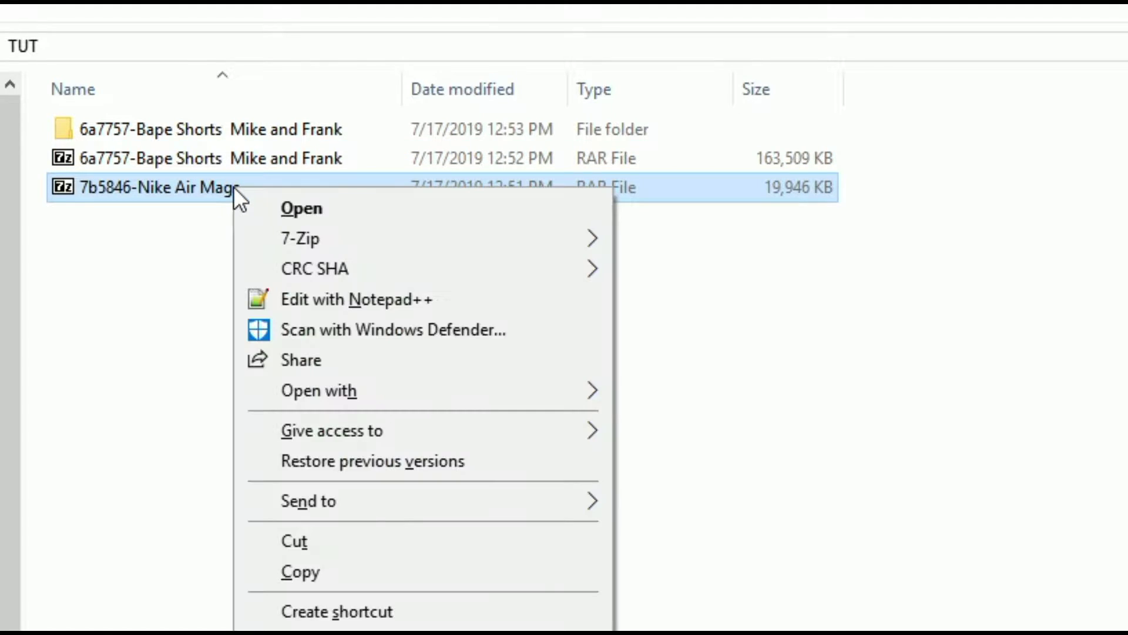
mouse_move(431, 235)
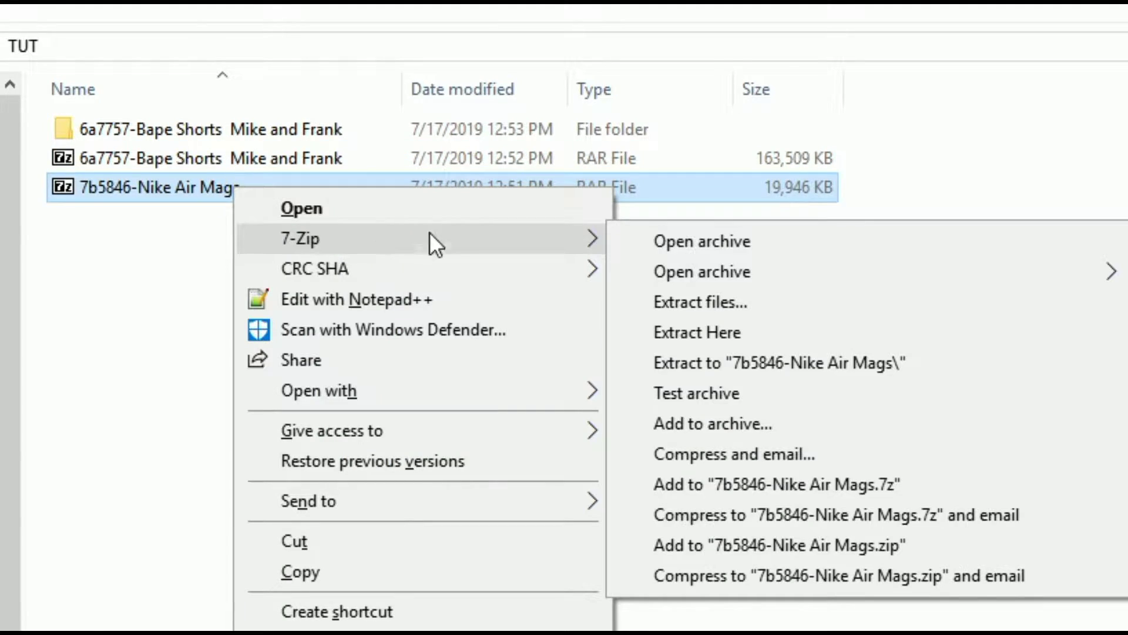
left_click(787, 360)
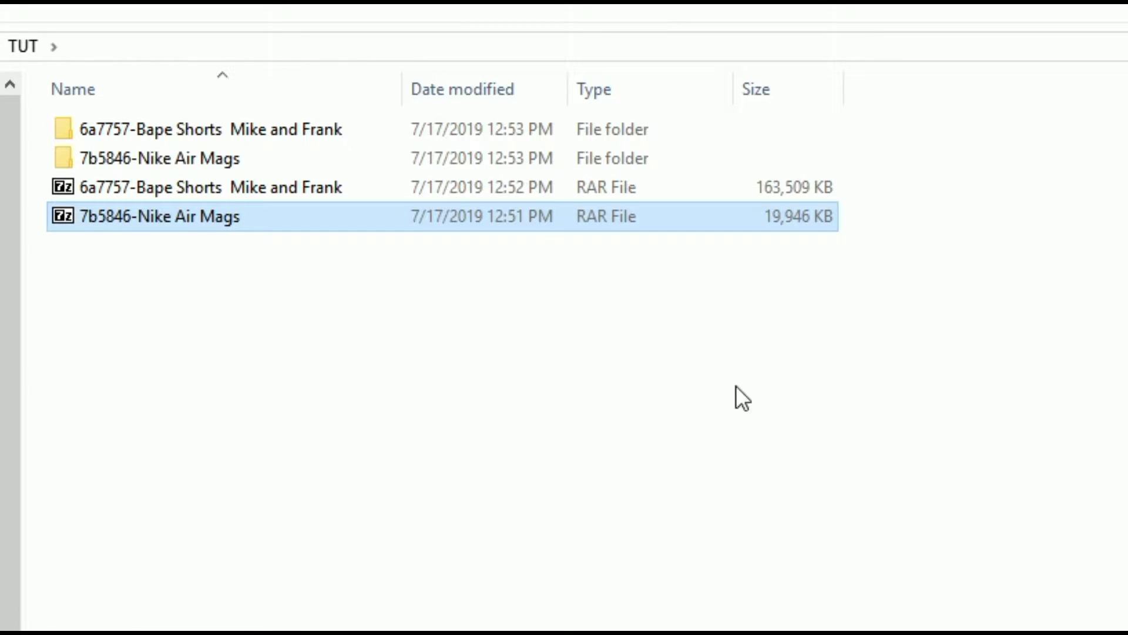
- Delete the two downloaded RAR archives, keeping only the extracted folders
left_click(317, 623)
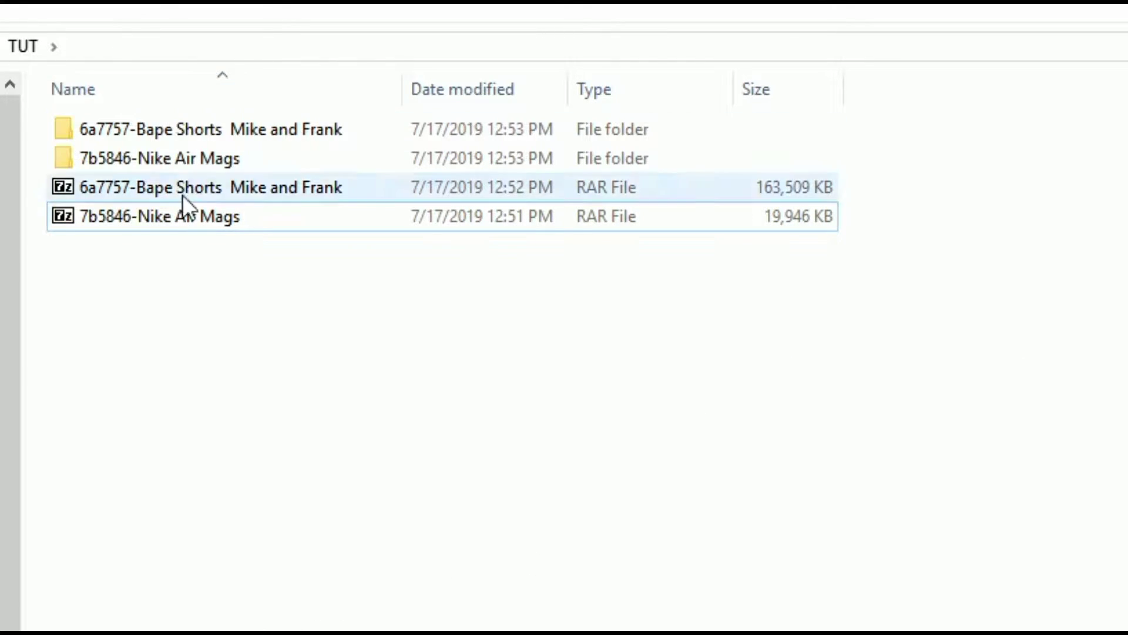
left_click_drag(253, 266, 218, 185)
right_click(219, 184)
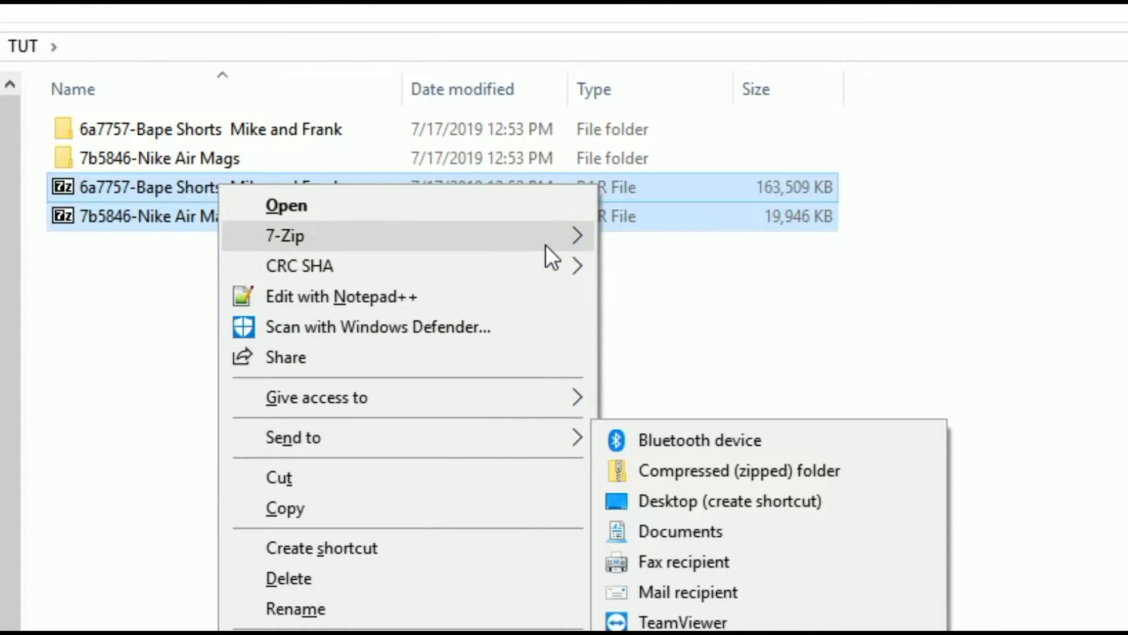
left_click(449, 584)
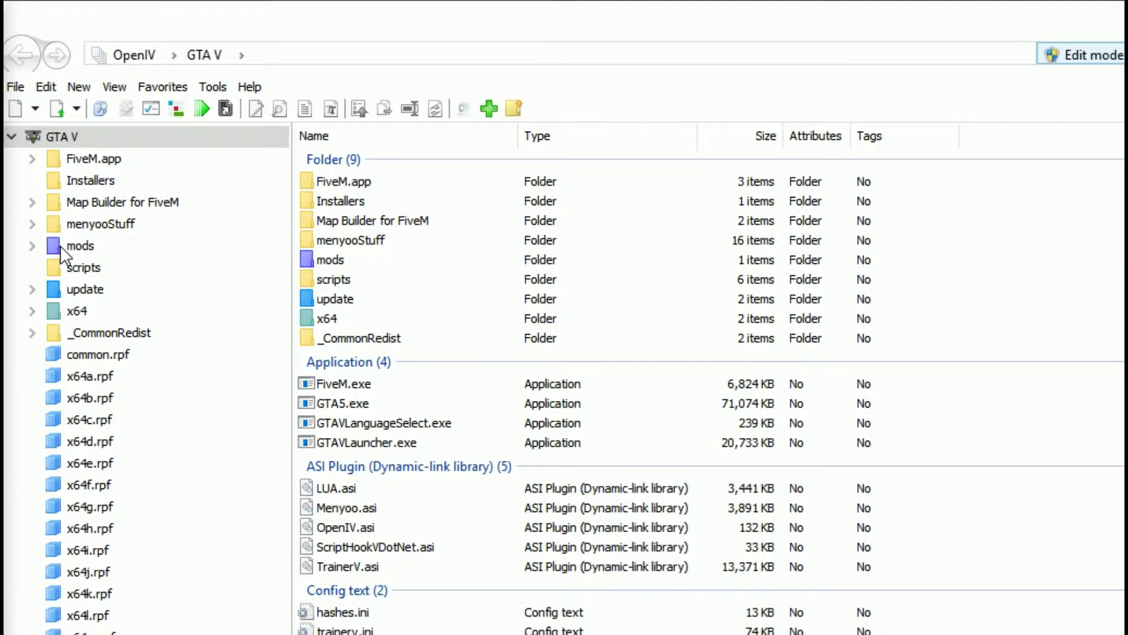
- Switch to OpenIV and open the dlcpacks folder under update/x64 in the GTA V directory
left_click(89, 289)
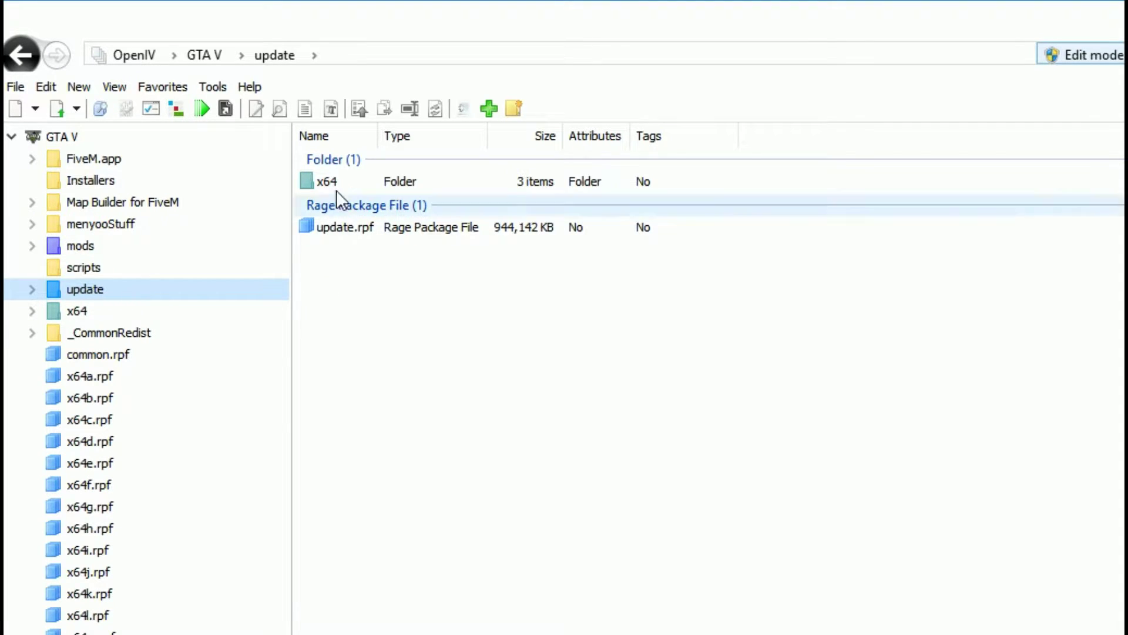
left_click(367, 184)
double_click(365, 182)
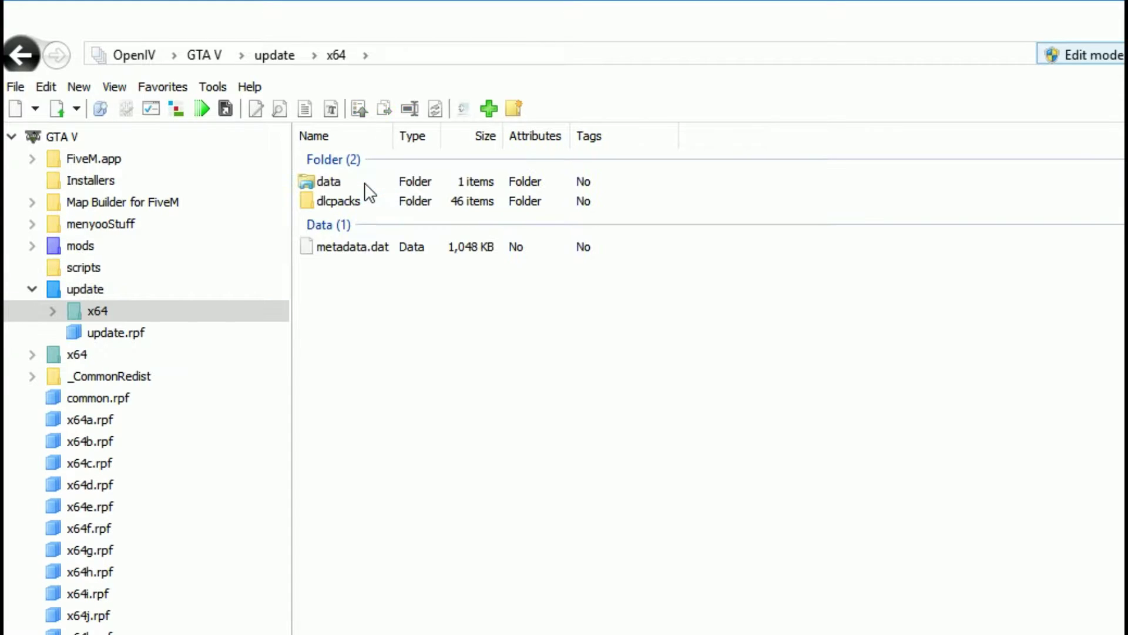
left_click(369, 202)
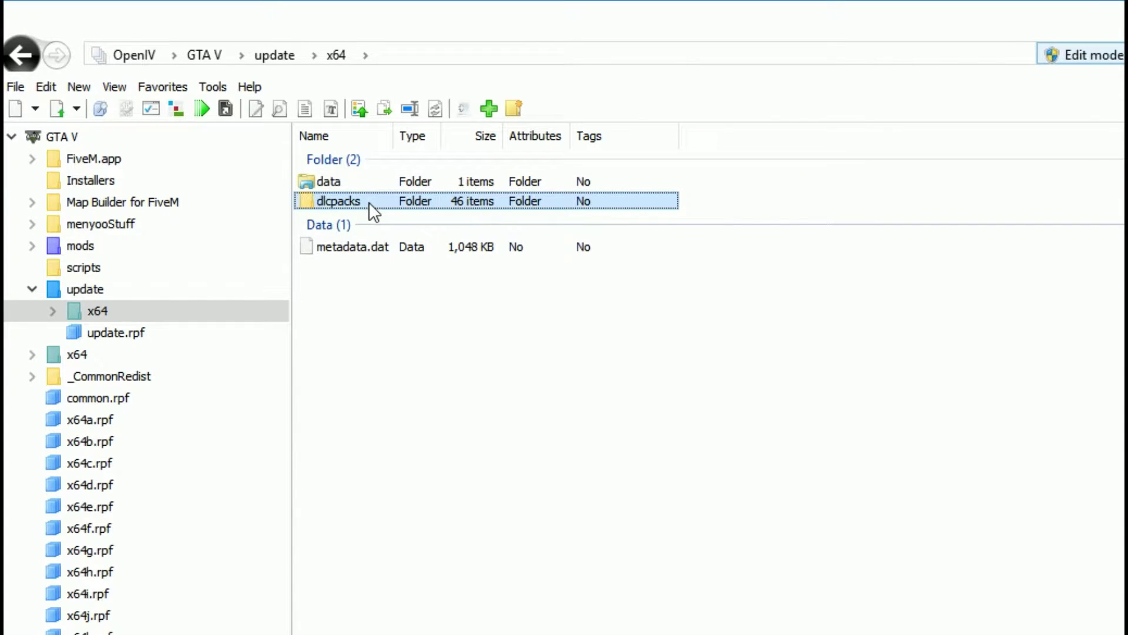
double_click(368, 202)
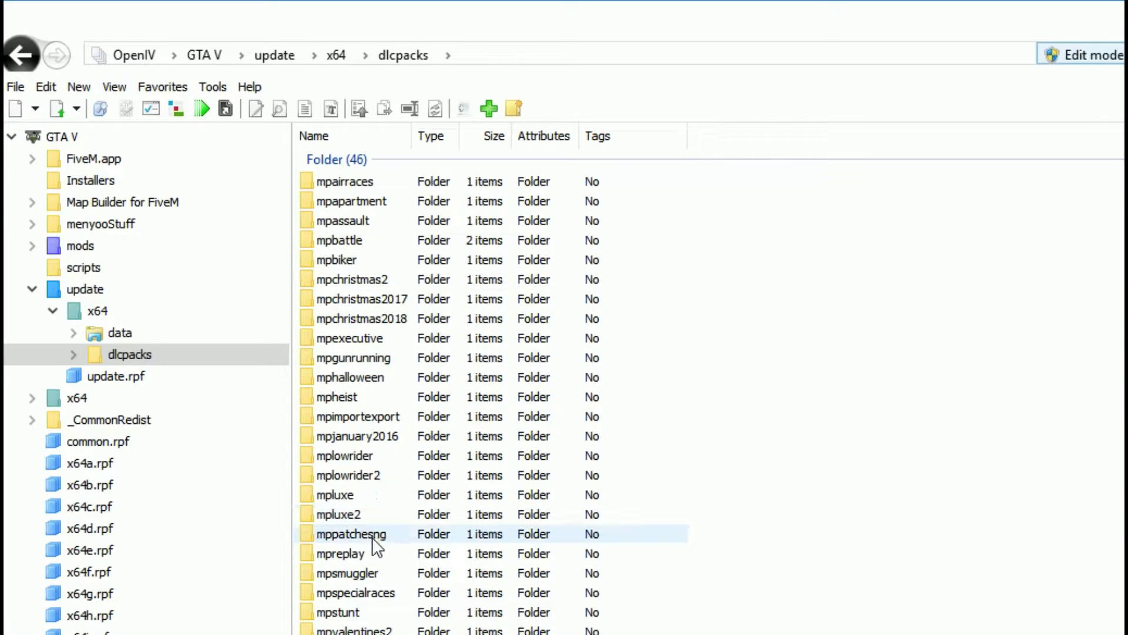
- Open the dlc.rpf archive in mppatchesng and switch to its copy in the mods folder
left_click(355, 538)
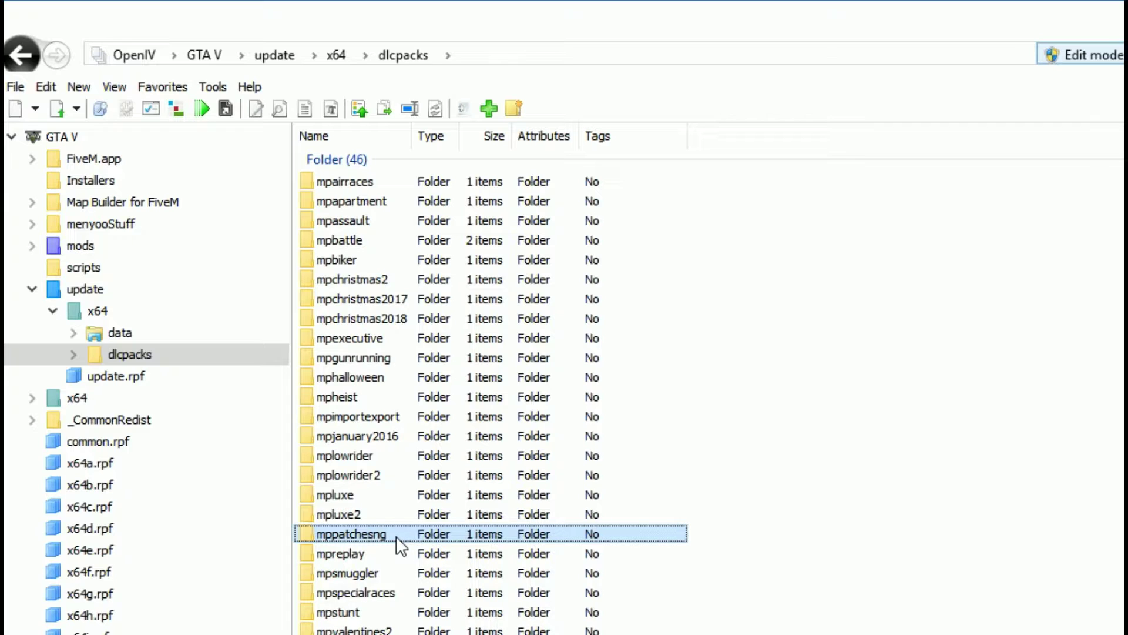
double_click(400, 534)
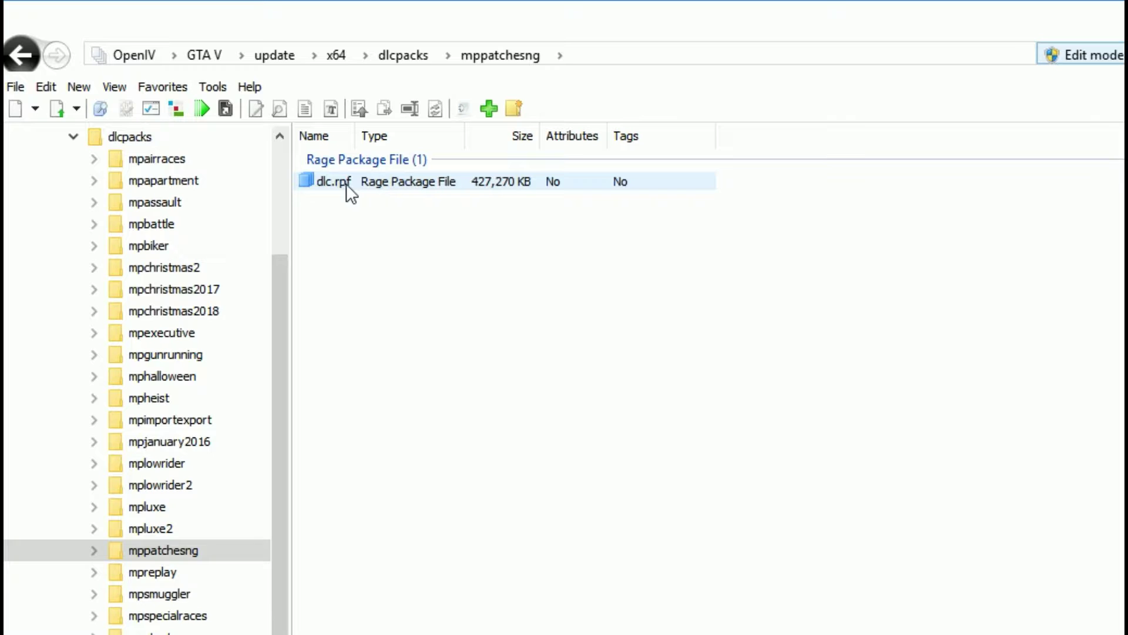
double_click(383, 182)
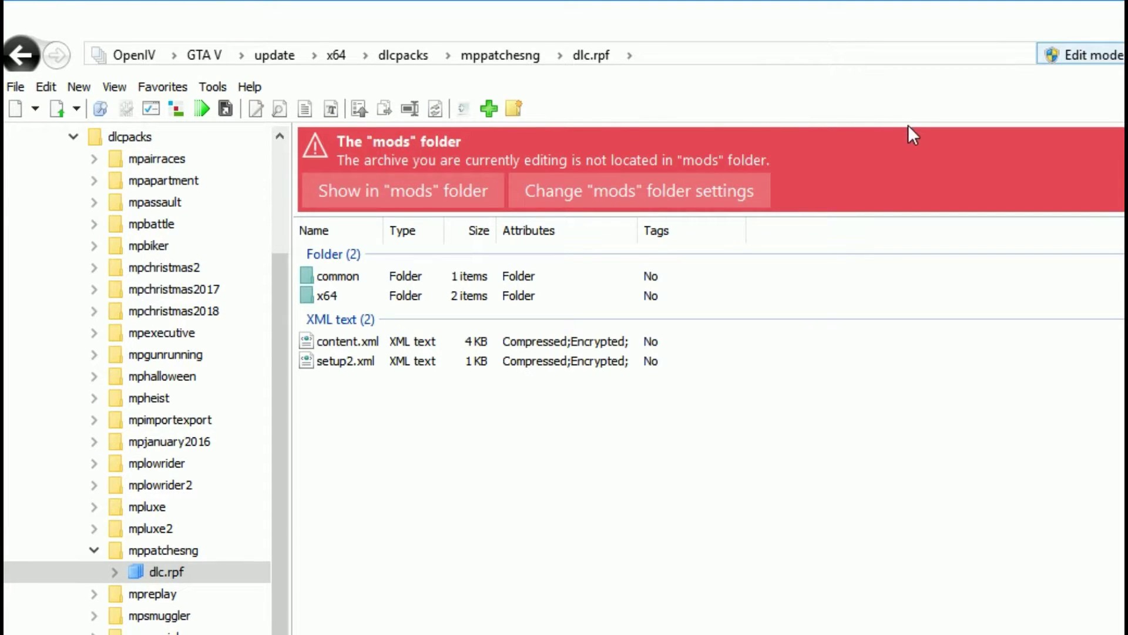
left_click(357, 186)
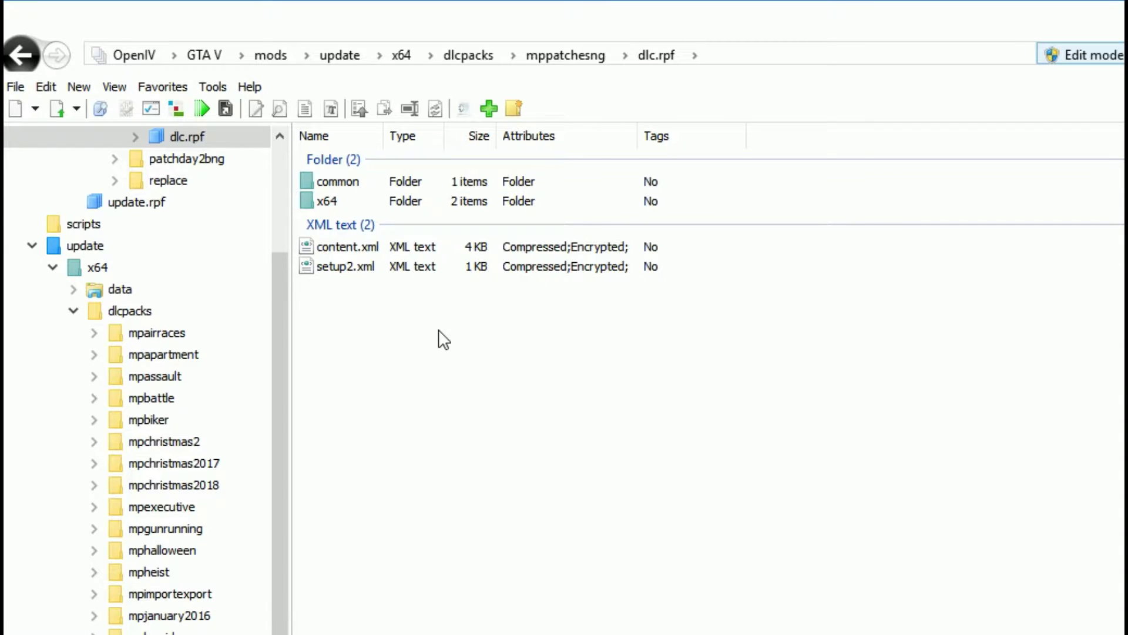
- Open the x64/models folder inside the mods copy of mppatchesng's dlc.rpf
left_click(371, 202)
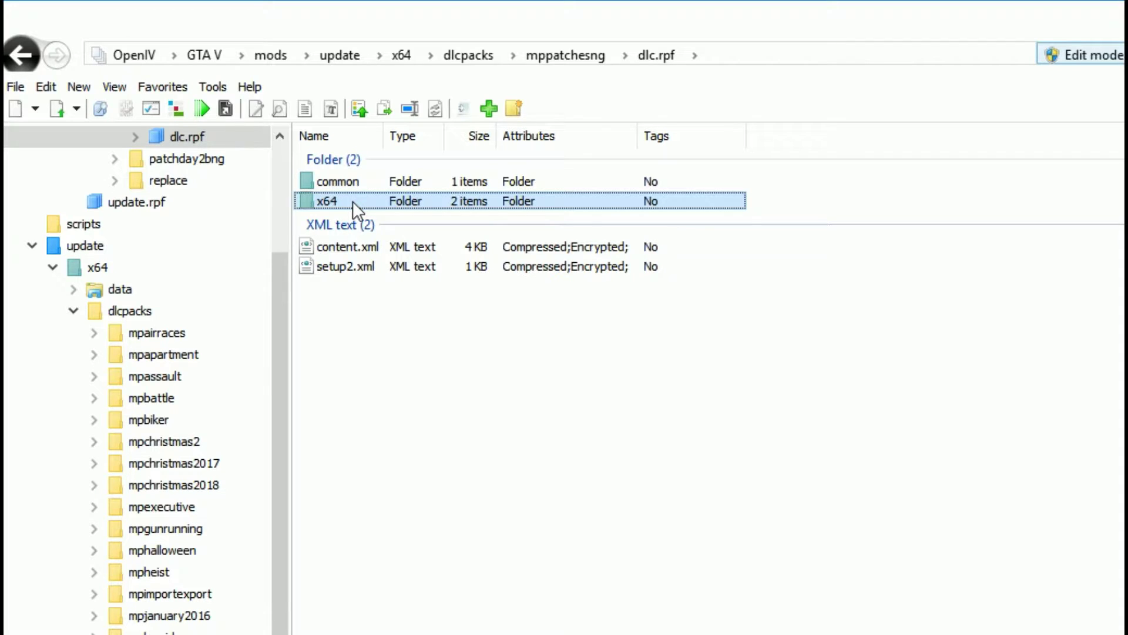
double_click(353, 201)
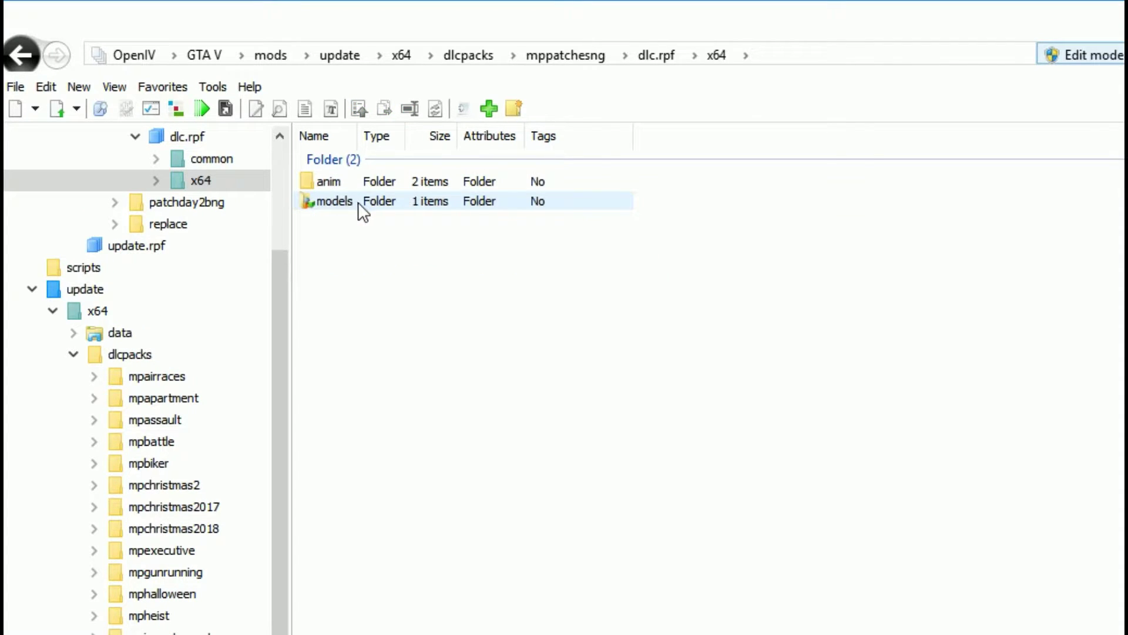
left_click(358, 202)
double_click(380, 202)
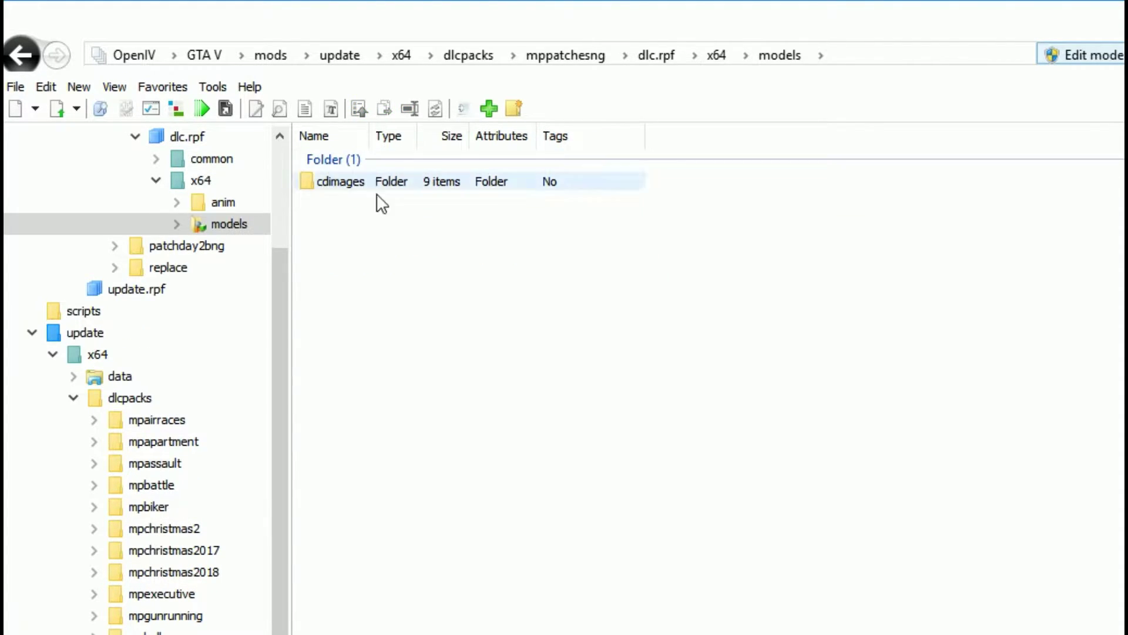
- Open the player_zero folder inside mppatches.rpf under models/cdimages
double_click(390, 183)
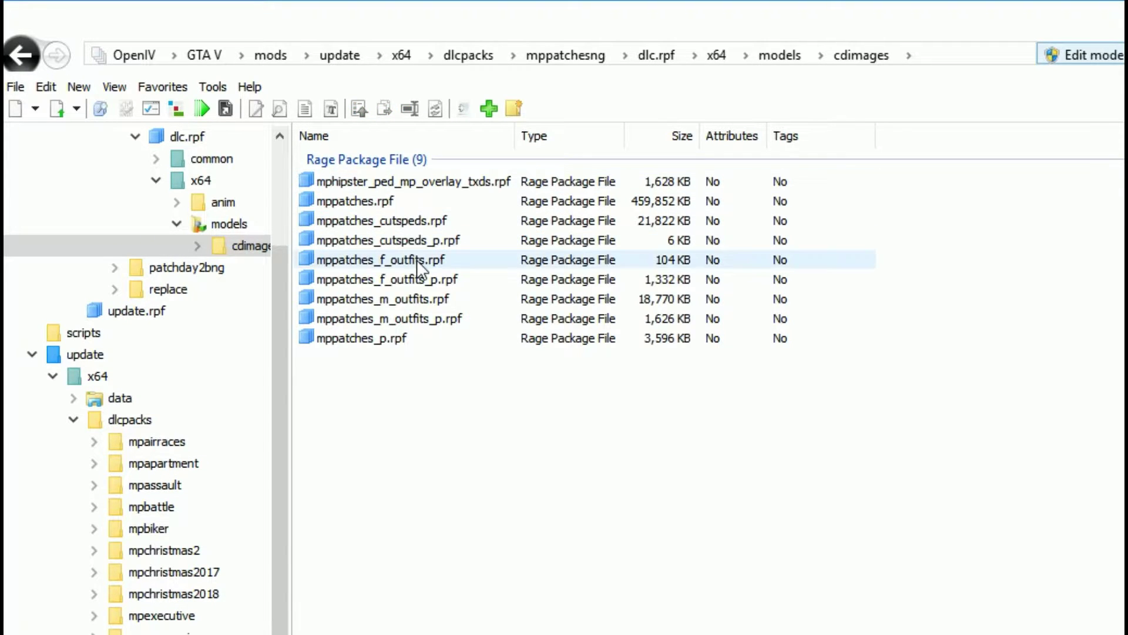
left_click(416, 195)
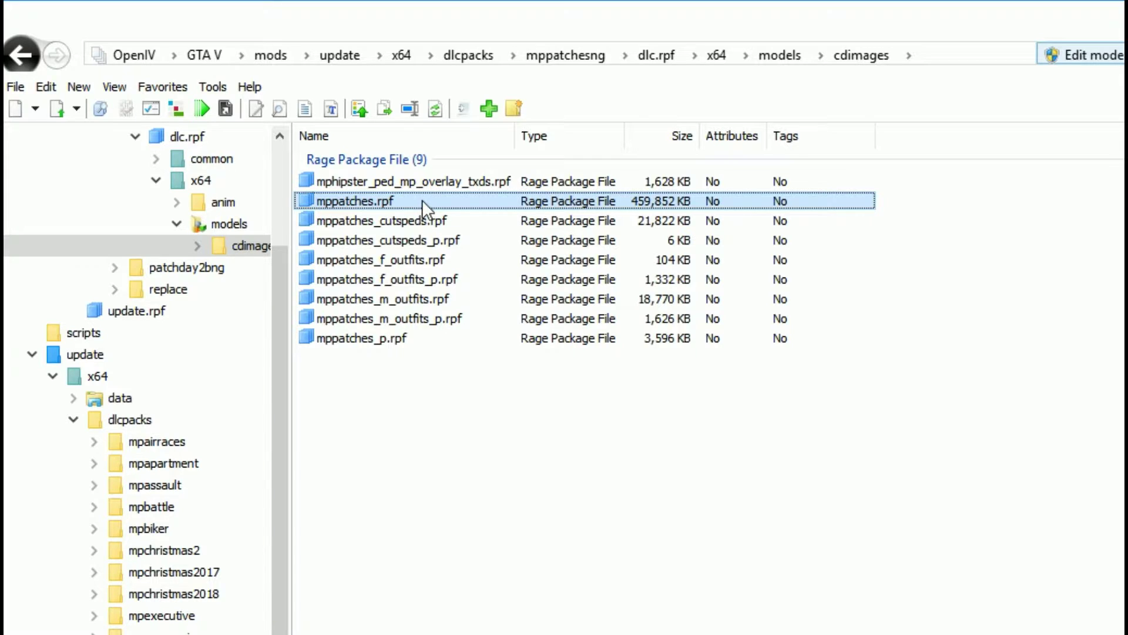
double_click(422, 201)
left_click(400, 357)
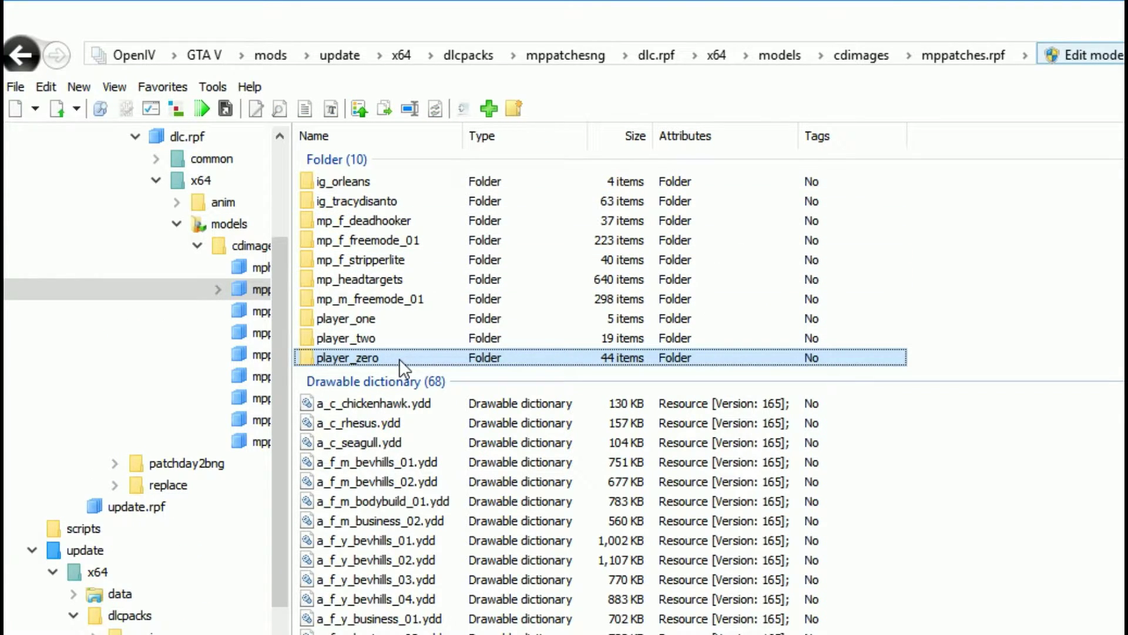
double_click(399, 358)
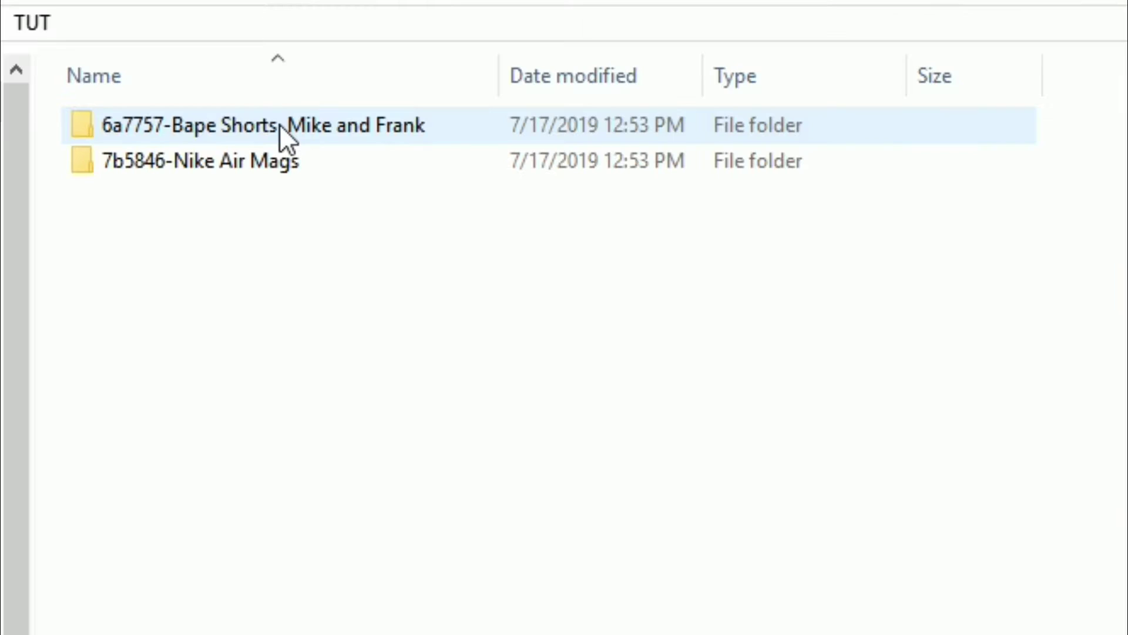
- Switch to File Explorer and open the Bape Shorts 007 folder inside the extracted 6a7757 Bape Shorts mod folder
left_click(134, 150)
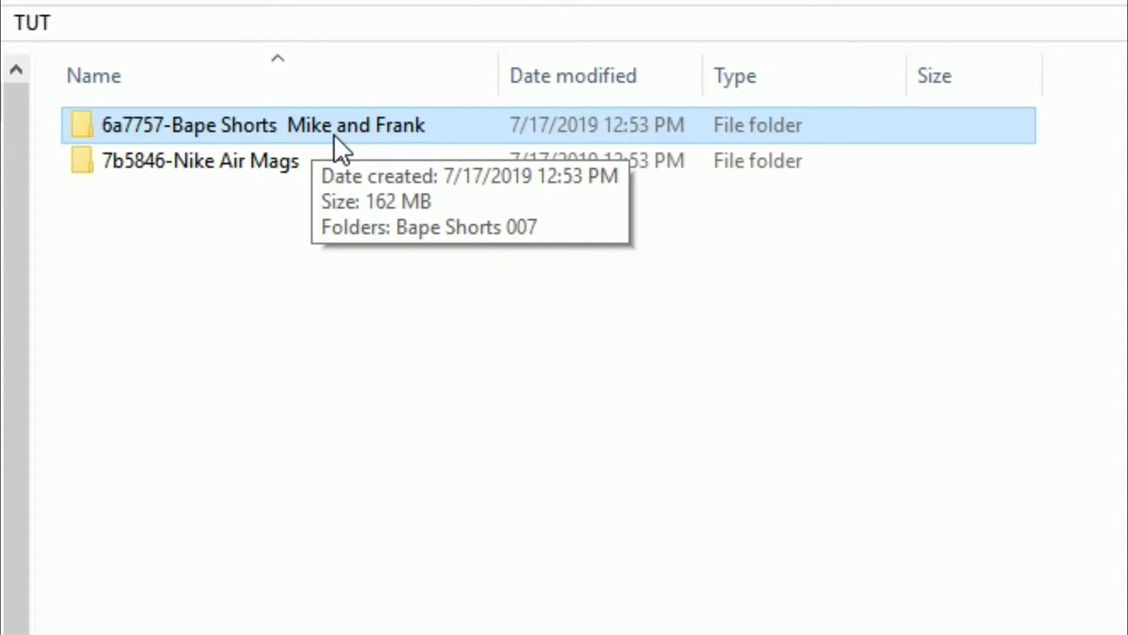
double_click(366, 125)
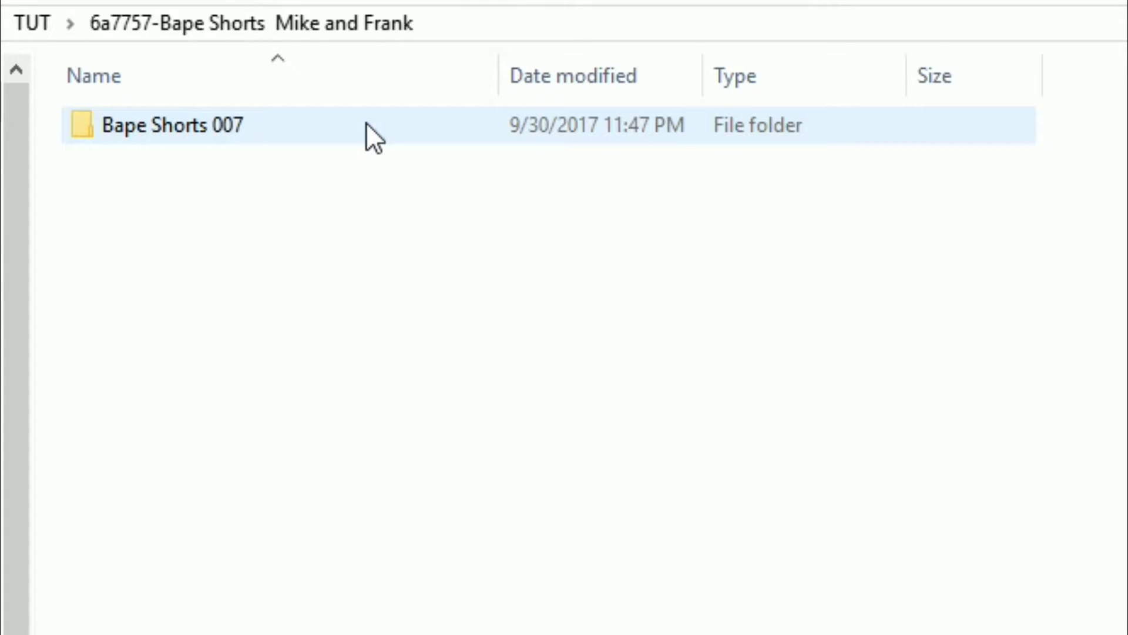
left_click(184, 123)
double_click(288, 124)
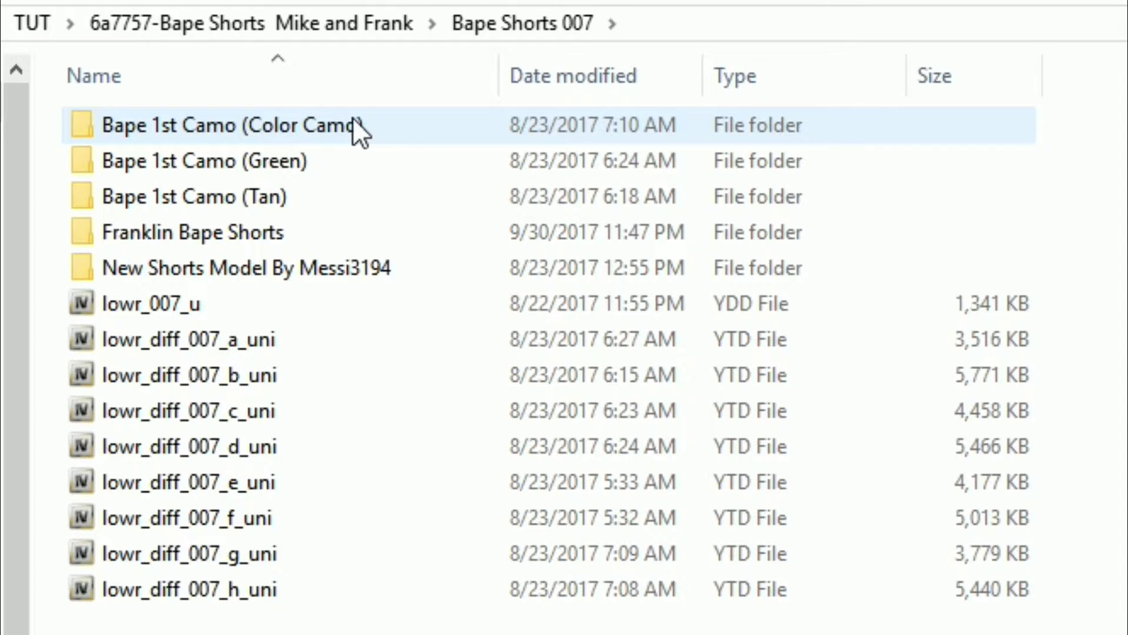
- Examine the camo variant, Franklin and new shorts model folders, plus the loose lowr_007 files, in Bape Shorts 007
mouse_move(405, 124)
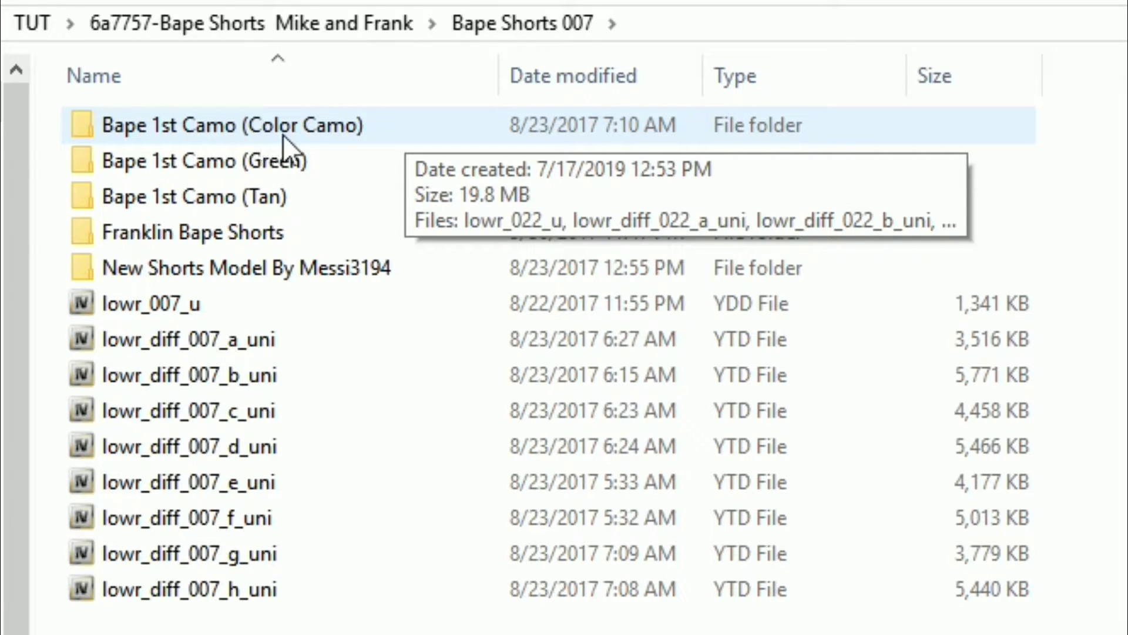
left_click(376, 167)
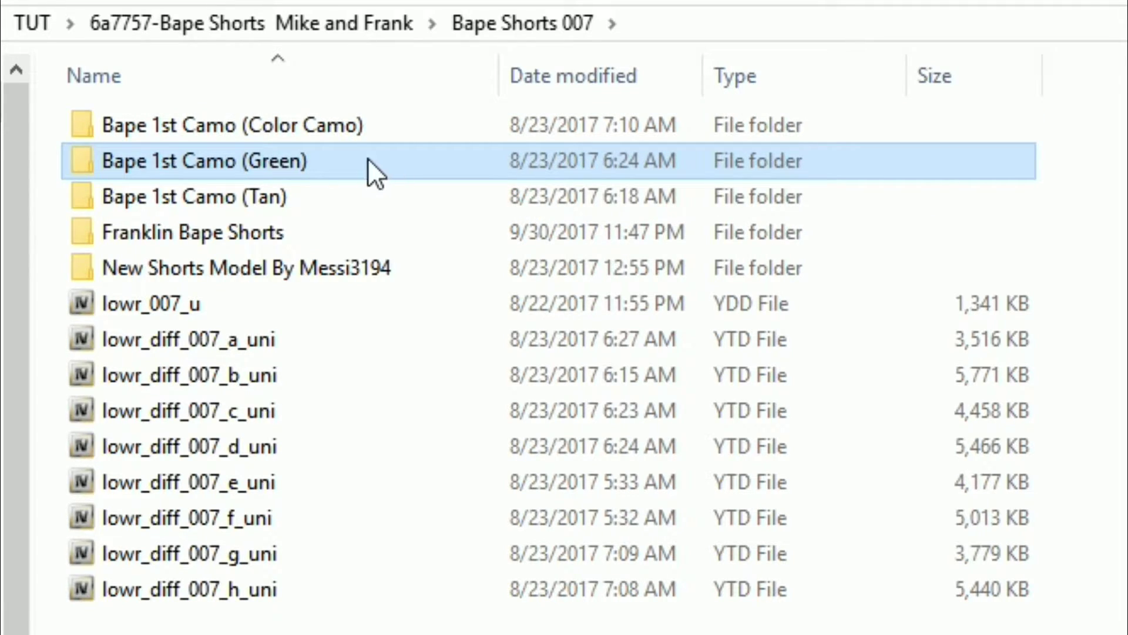
left_click(361, 198)
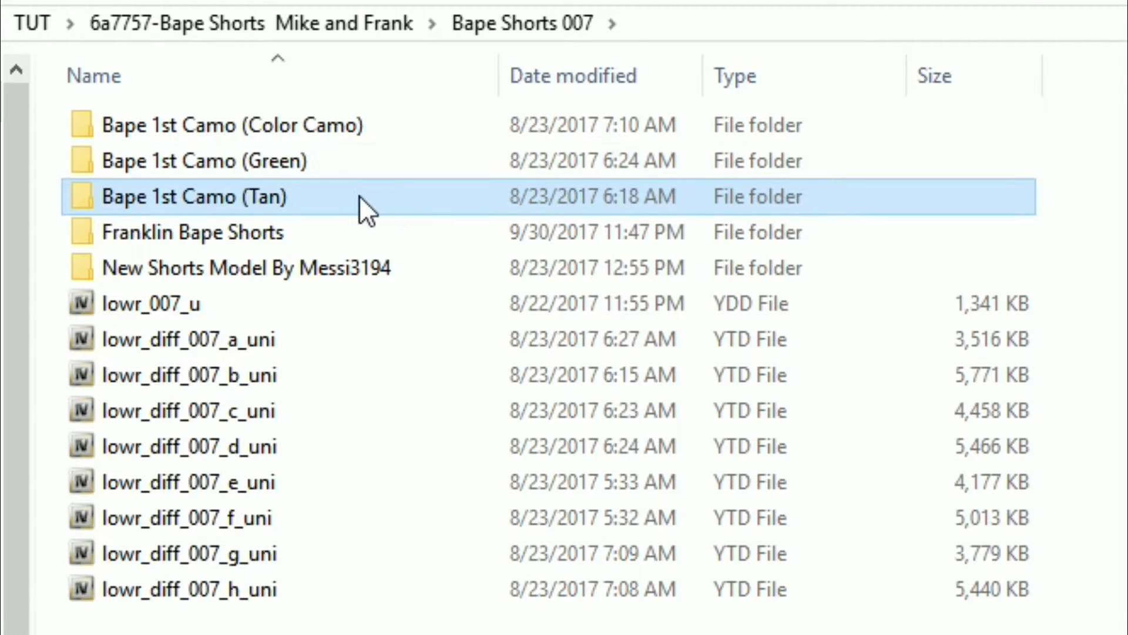
mouse_move(361, 197)
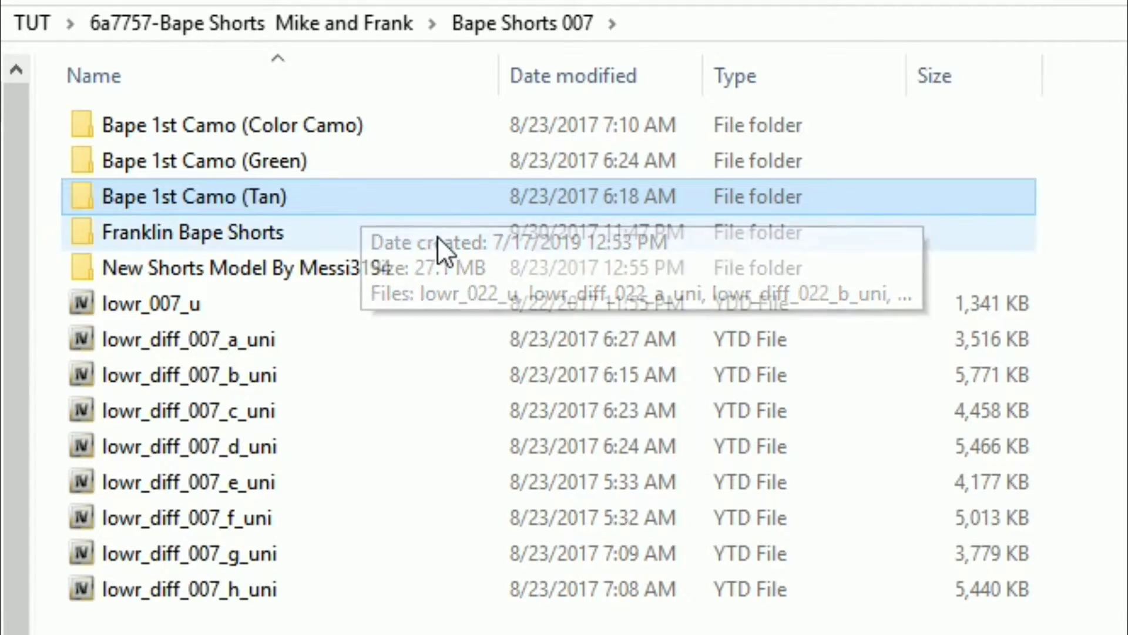
left_click(368, 267)
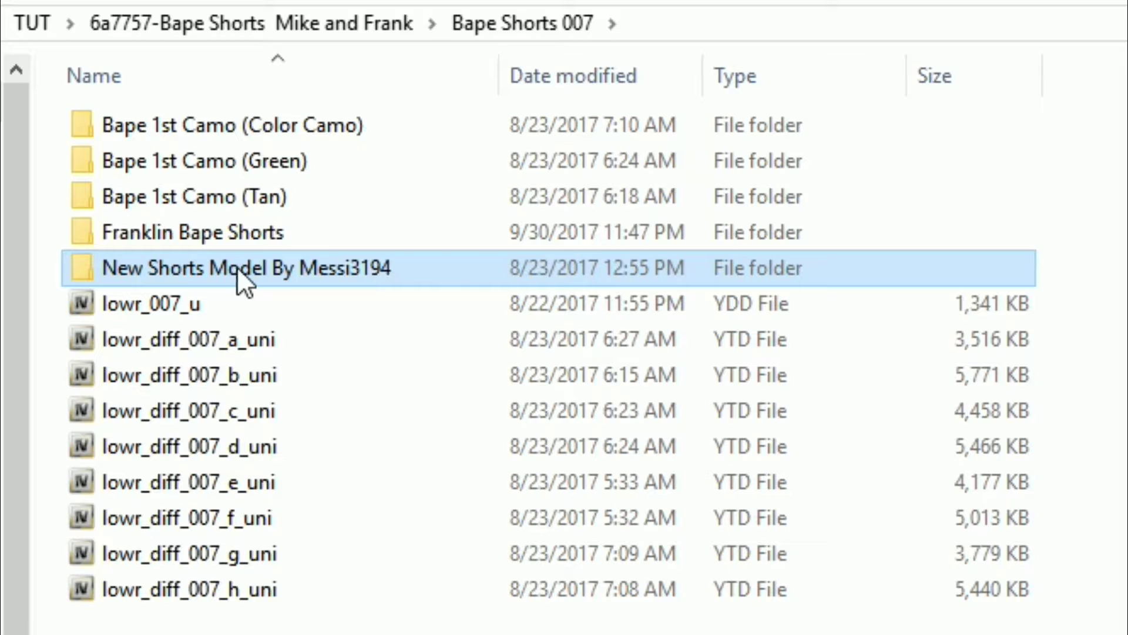
left_click(235, 235)
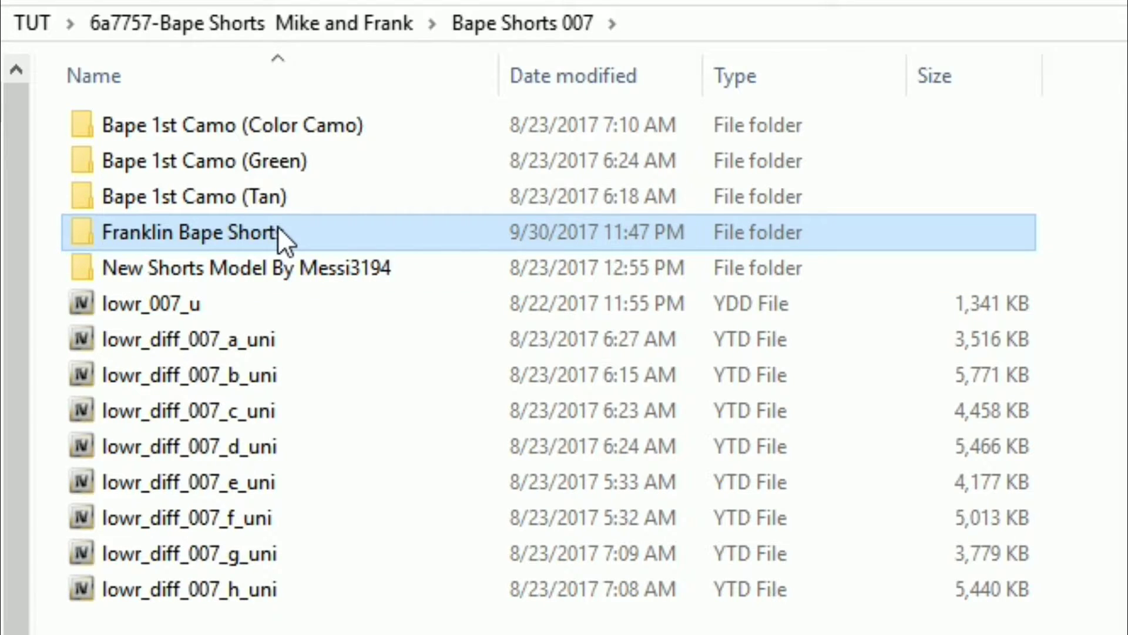
left_click(330, 270)
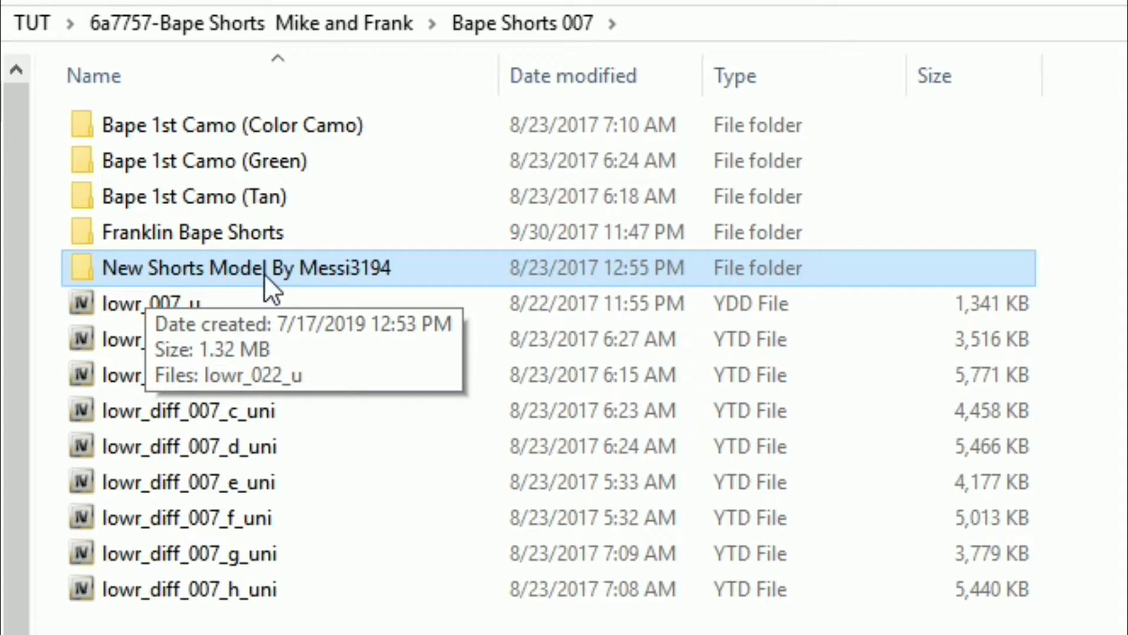
double_click(313, 274)
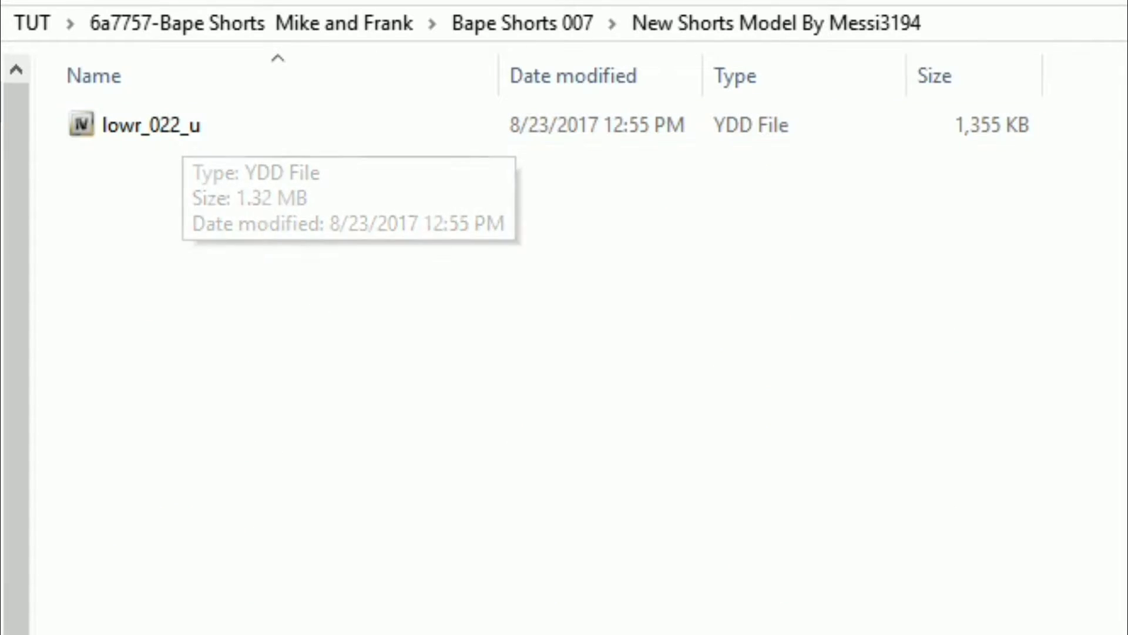
key("alt+Left")
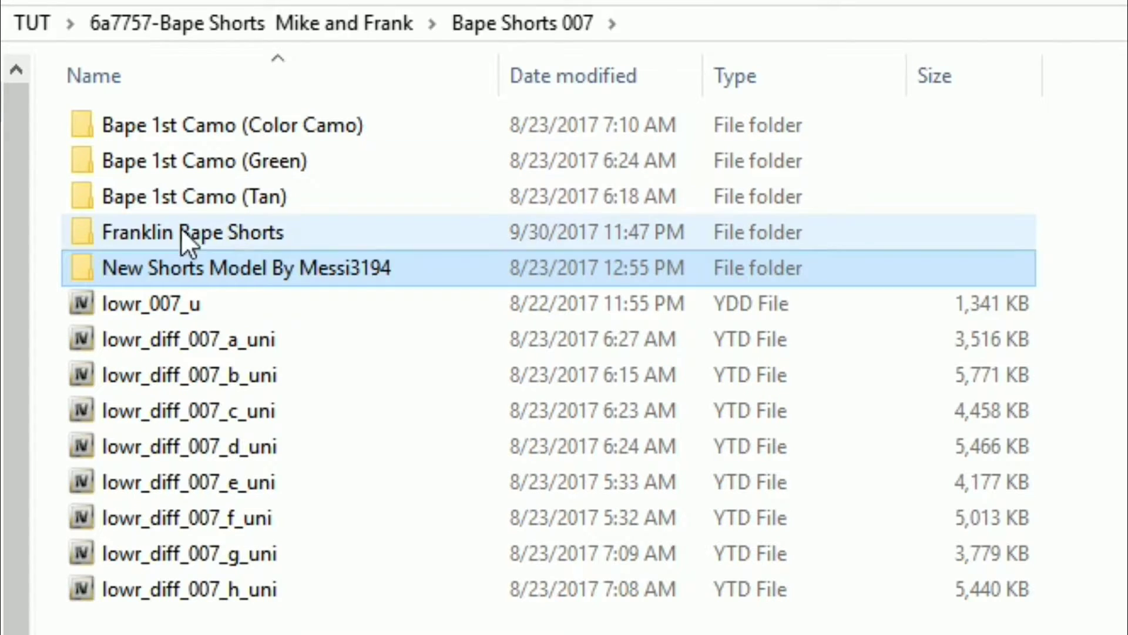
left_click(247, 308)
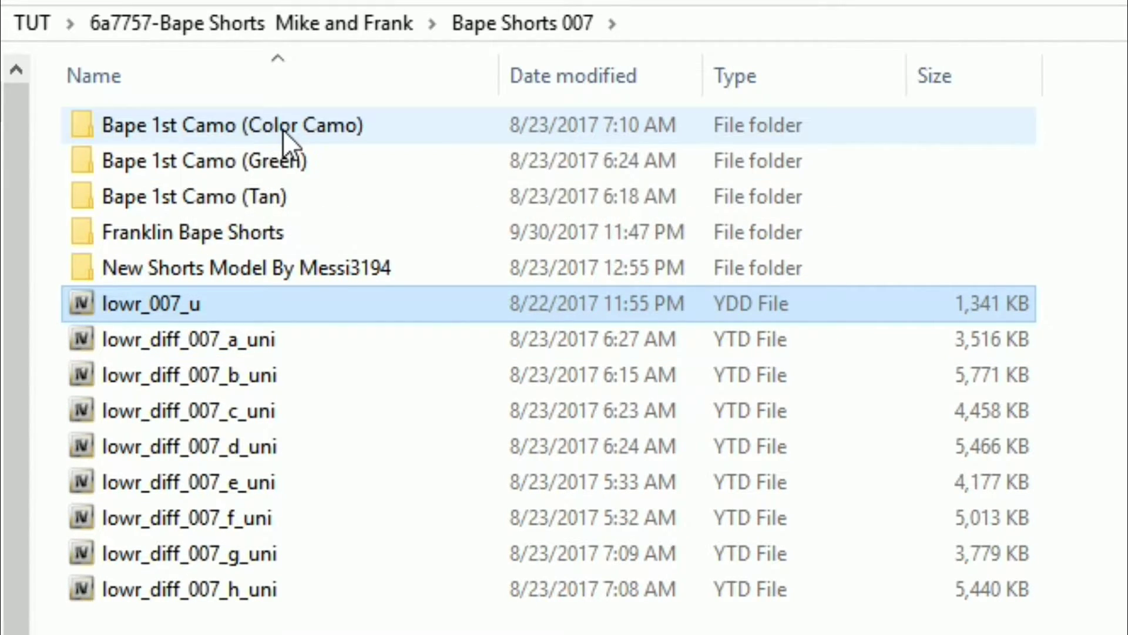
- Copy all the lowr_022 model and texture files from the Bape 1st Camo (Color Camo) folder into the open player_zero folder in OpenIV
left_click(300, 125)
double_click(358, 125)
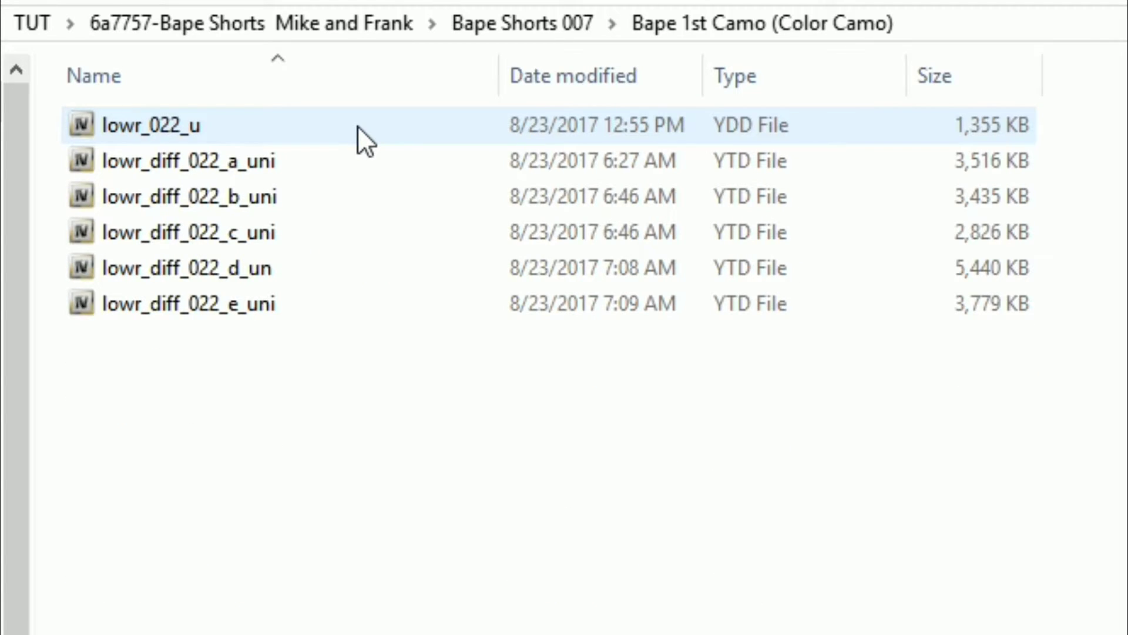
key("alt+Left")
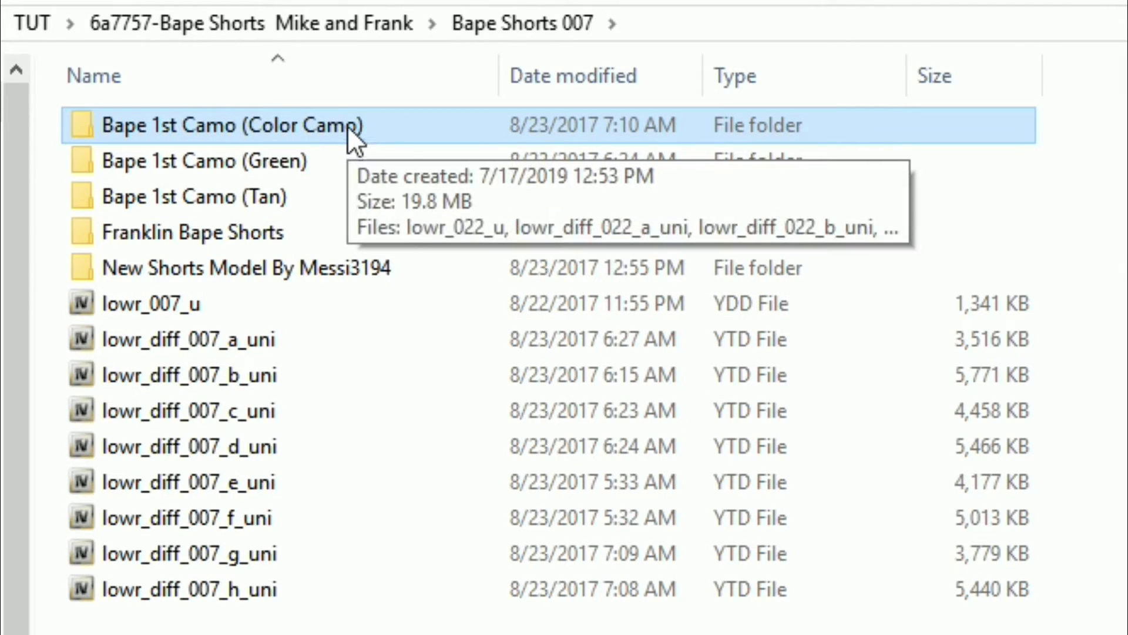
double_click(391, 126)
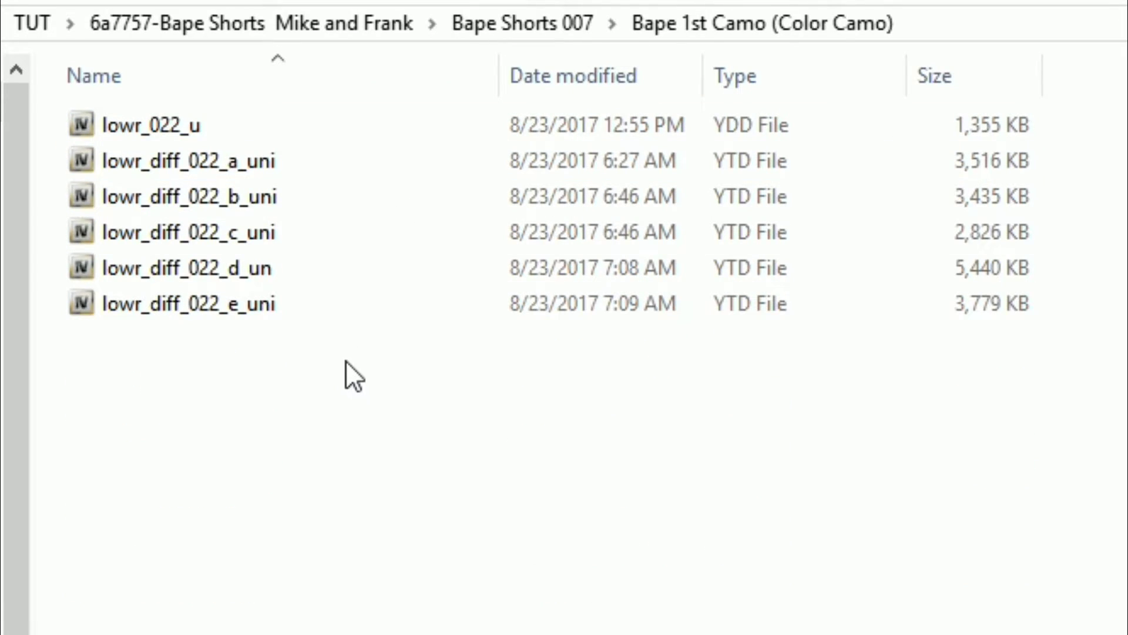
left_click_drag(337, 348, 165, 128)
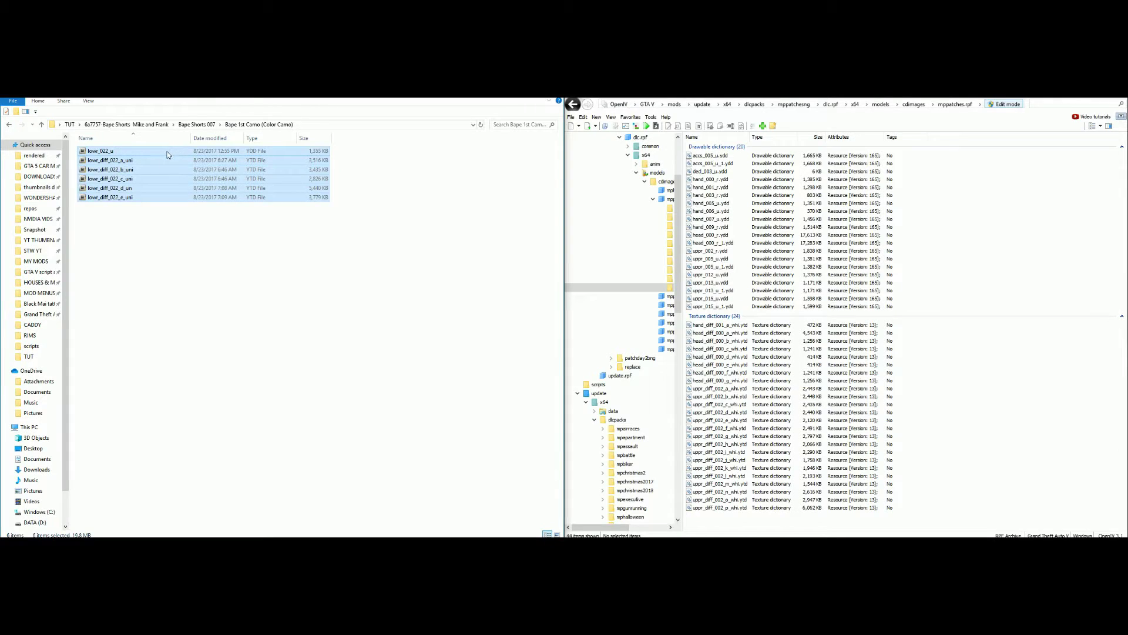
left_click_drag(169, 155, 950, 342)
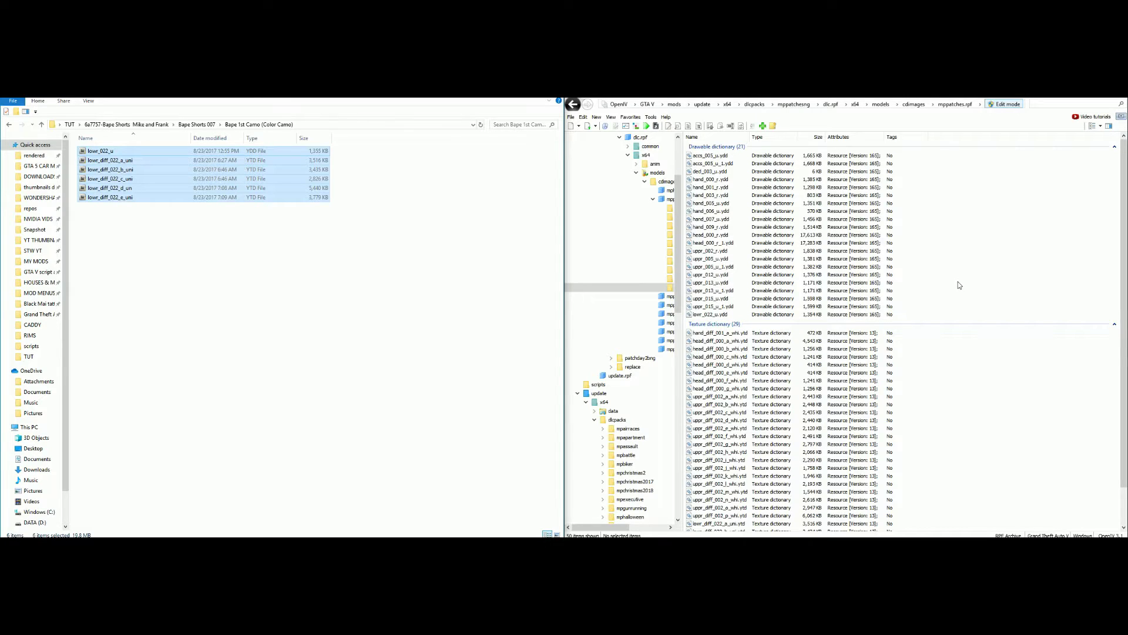
- Preview lowr_022_u.ydd in the model viewer, rotating the shorts to inspect them, and close the viewer
left_click(728, 315)
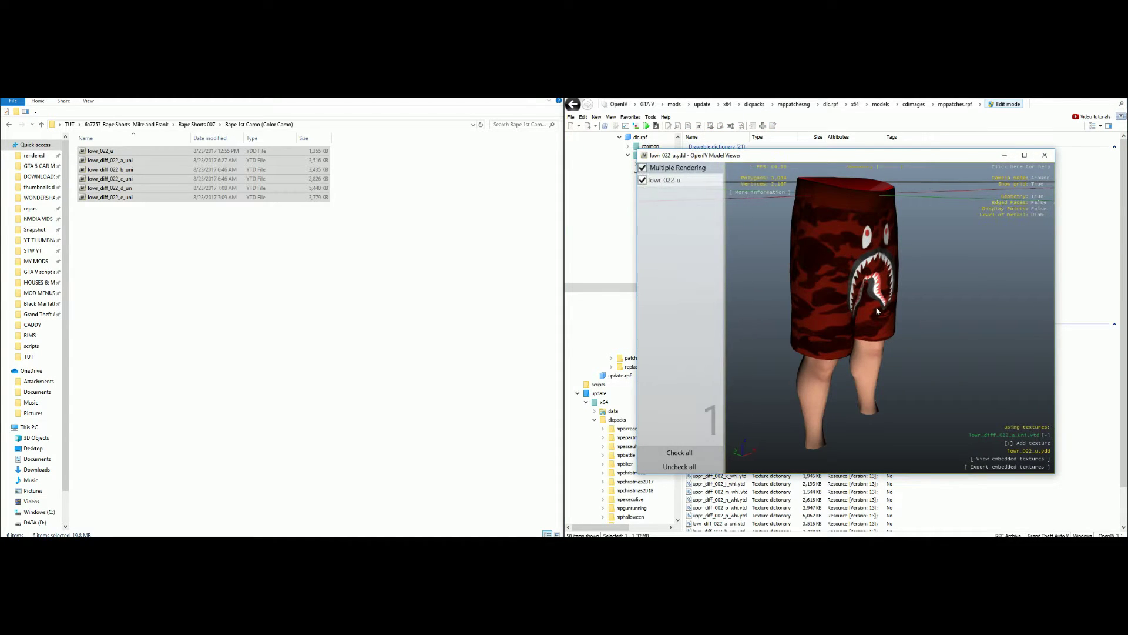
left_click_drag(789, 306, 935, 320)
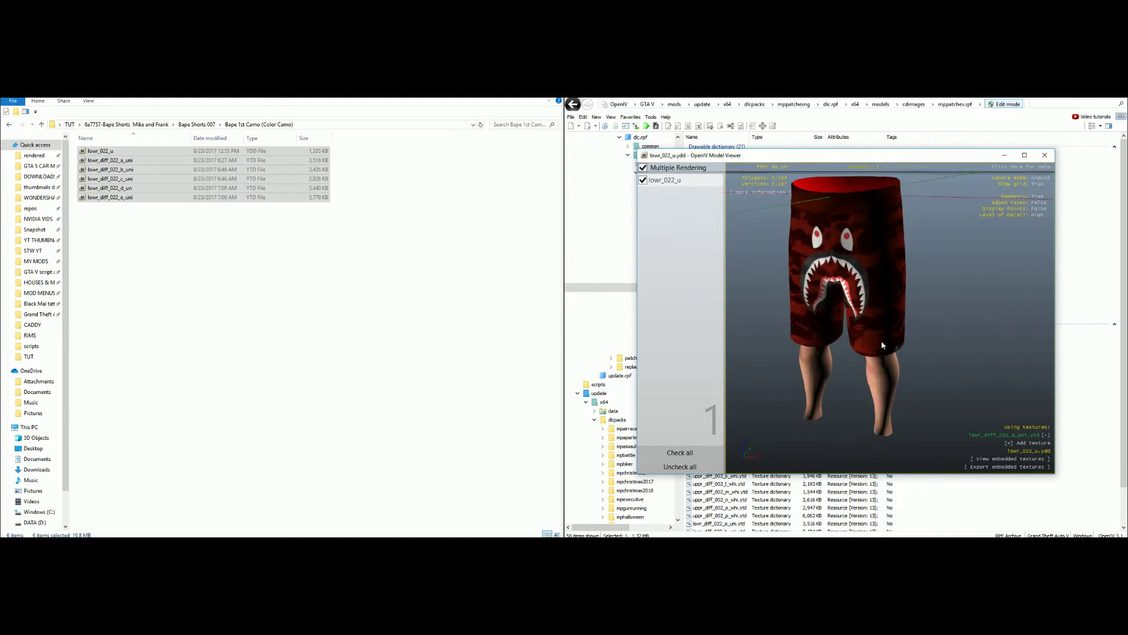
left_click(1045, 155)
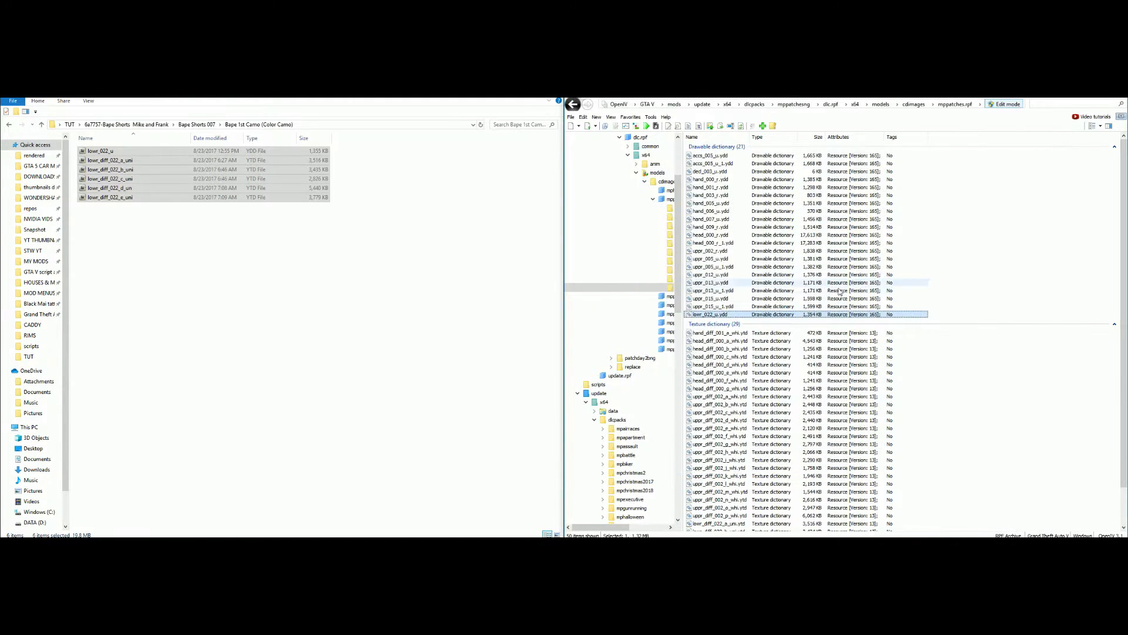
- Check the added lowr_diff_022 texture files, a through e, in the texture dictionary list of player_zero
scroll(772, 437, "down", 2)
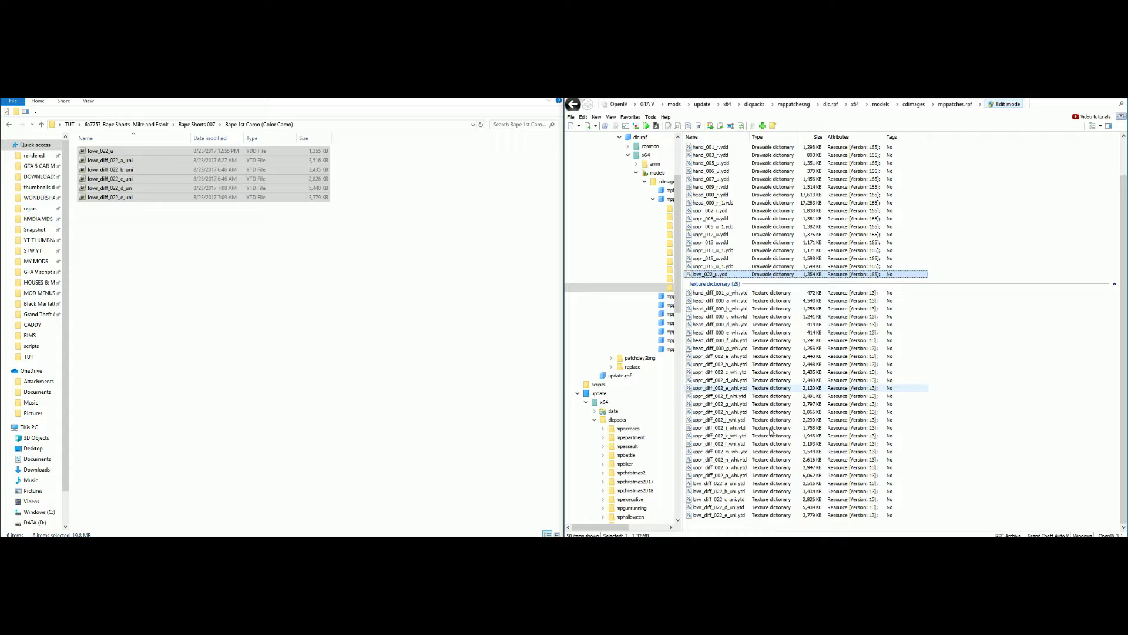
left_click(741, 485)
left_click_drag(741, 488, 852, 521)
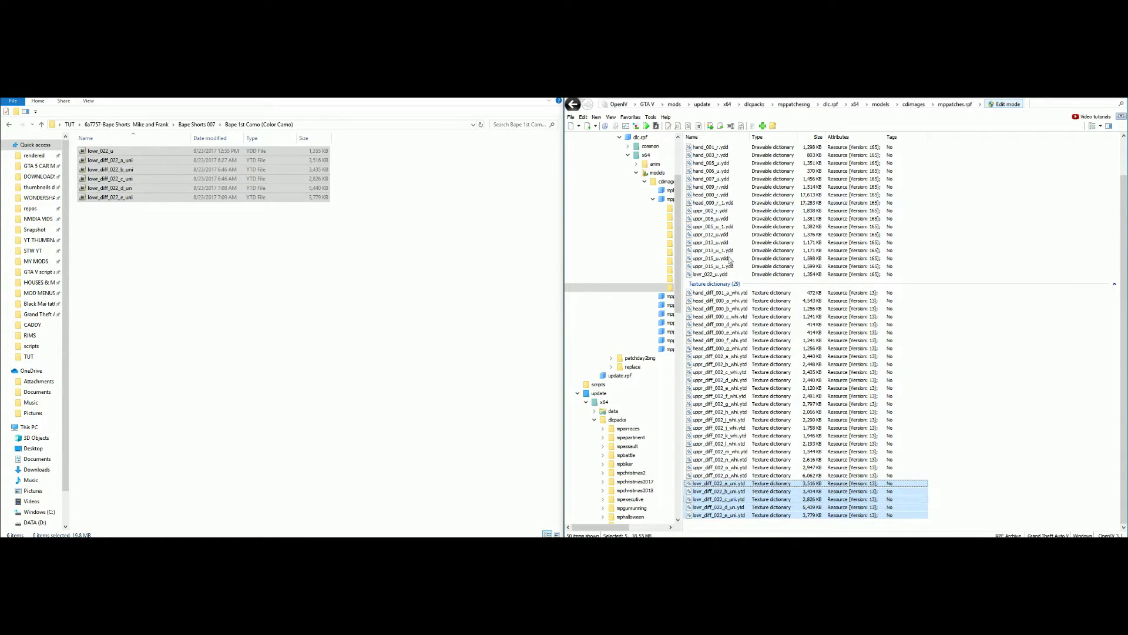
left_click(971, 356)
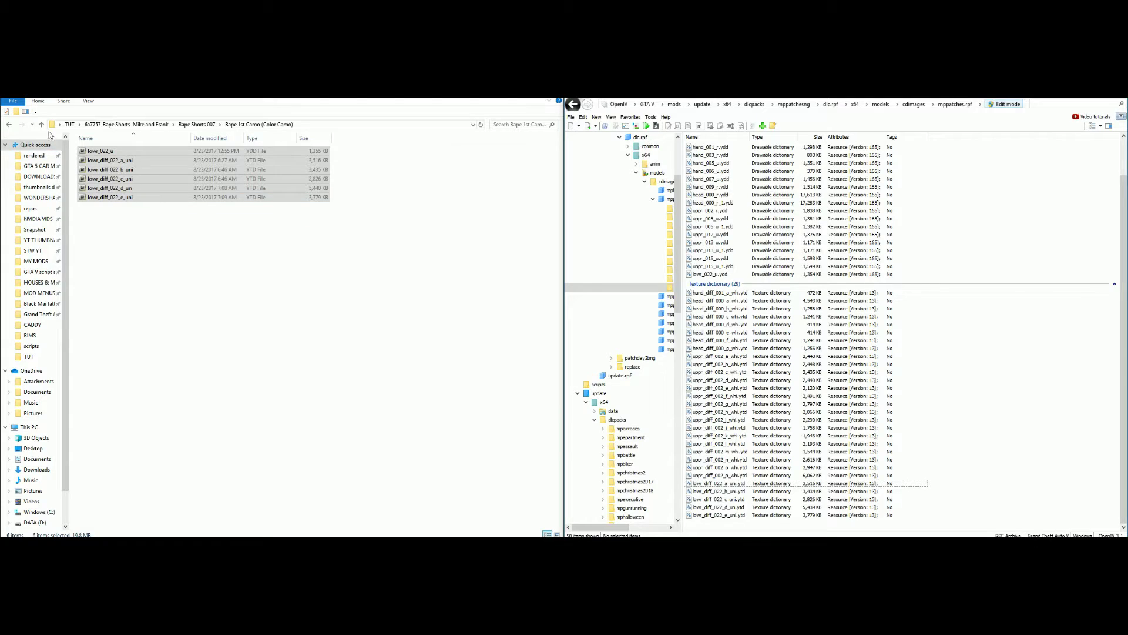
- Copy feet_021_u and feet_diff_021_a_uni from the 7b5846-Nike Air Mags folder into player_zero and select the added feet_021_u.ydd
left_click(69, 124)
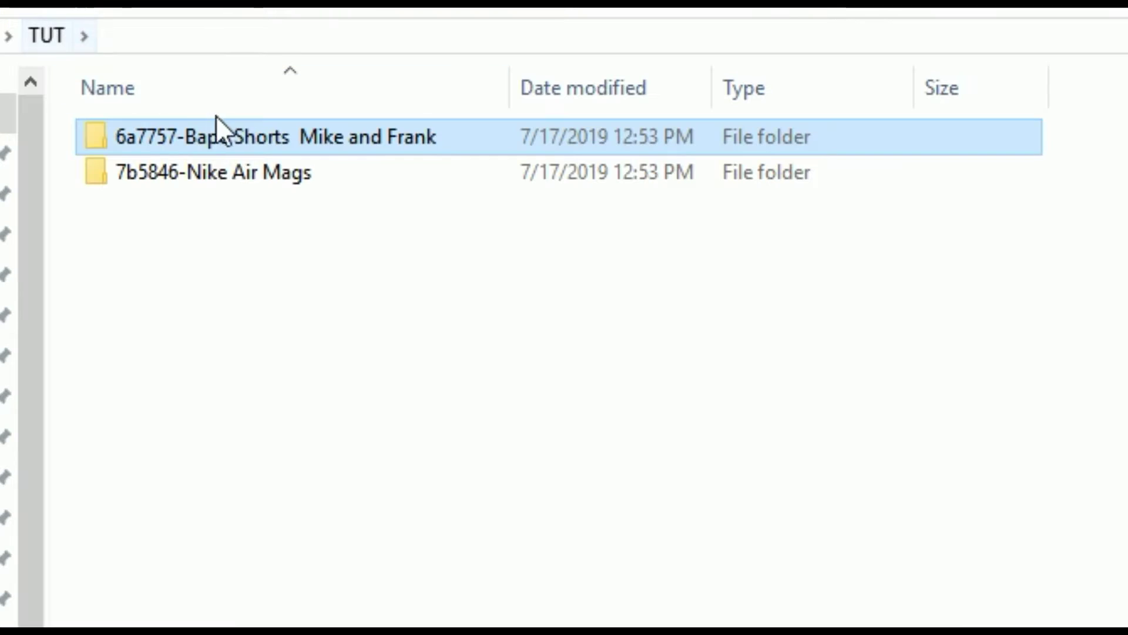
left_click(413, 264)
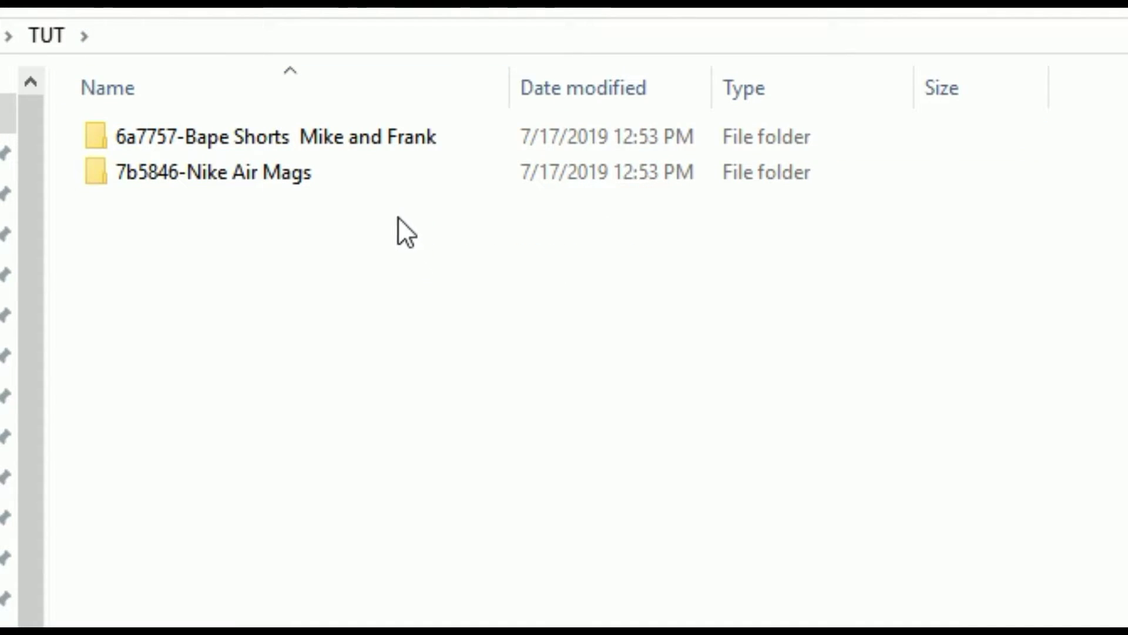
mouse_move(268, 178)
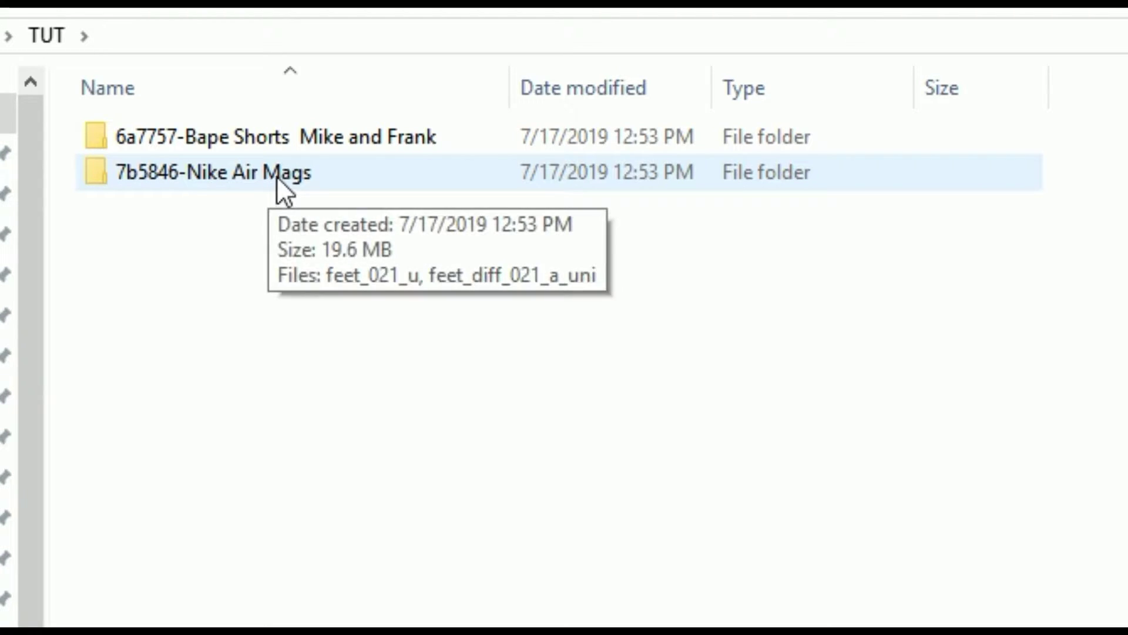
left_click(347, 175)
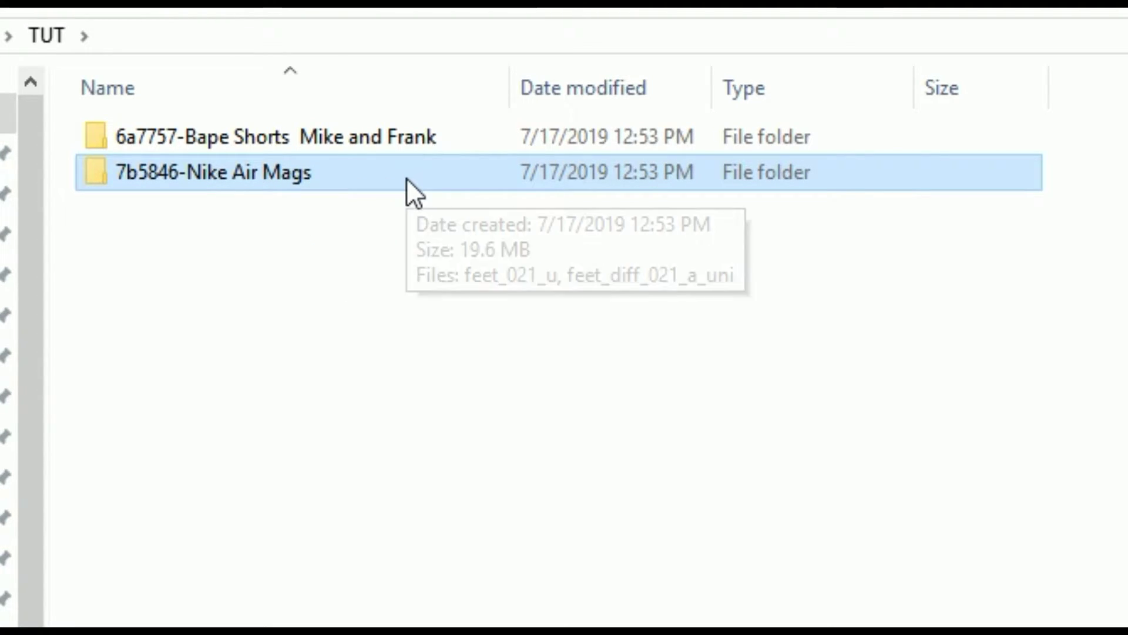
double_click(407, 178)
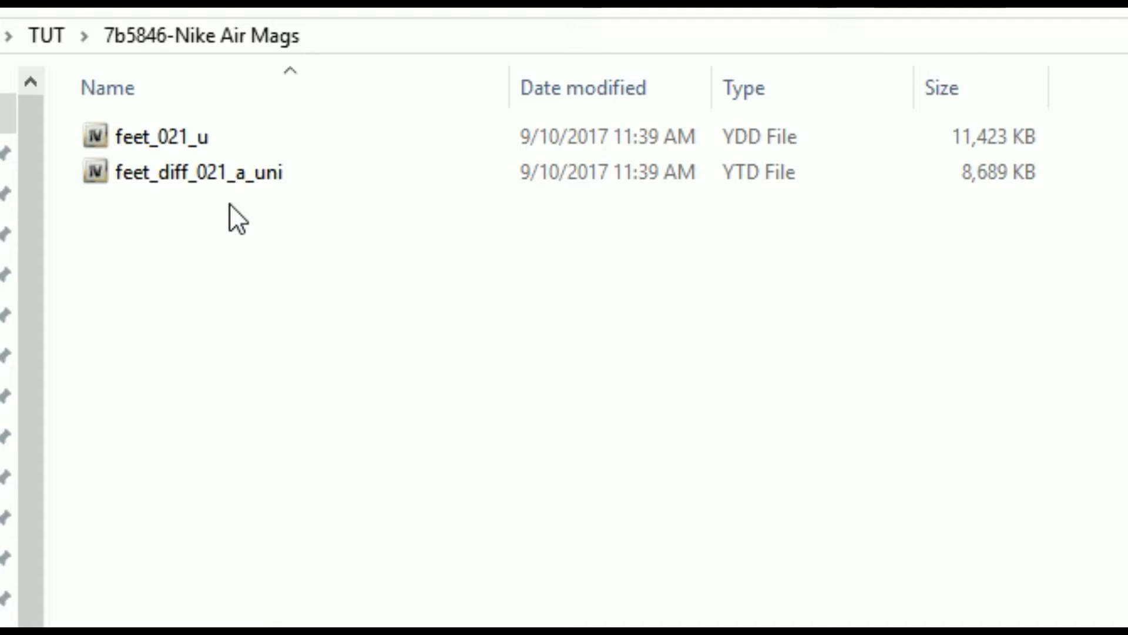
left_click_drag(231, 204, 946, 405)
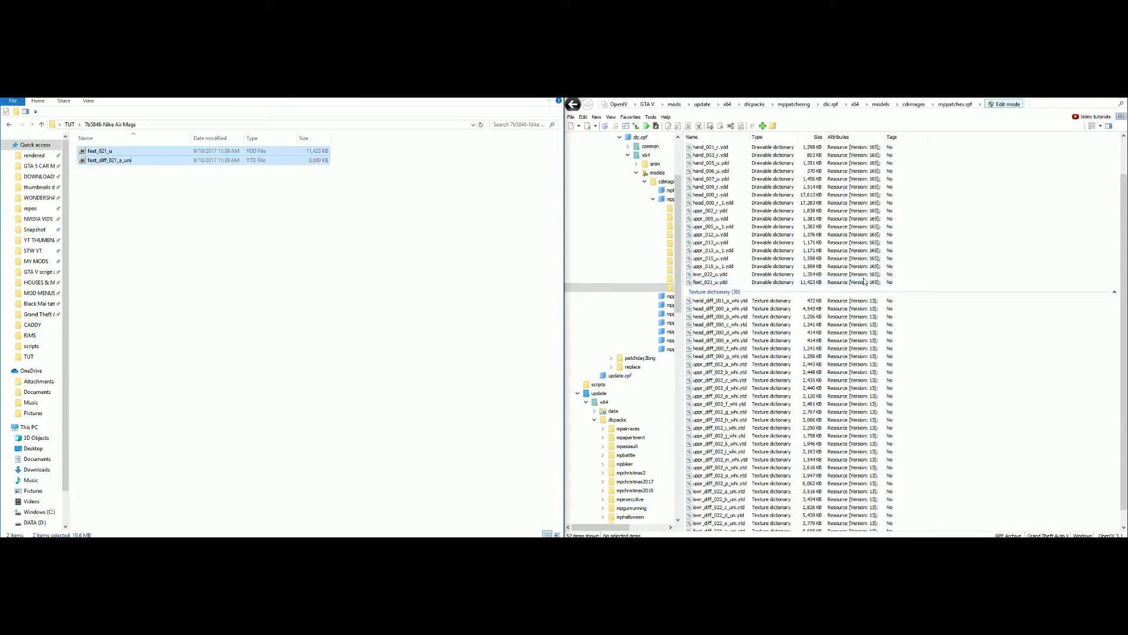
left_click(710, 284)
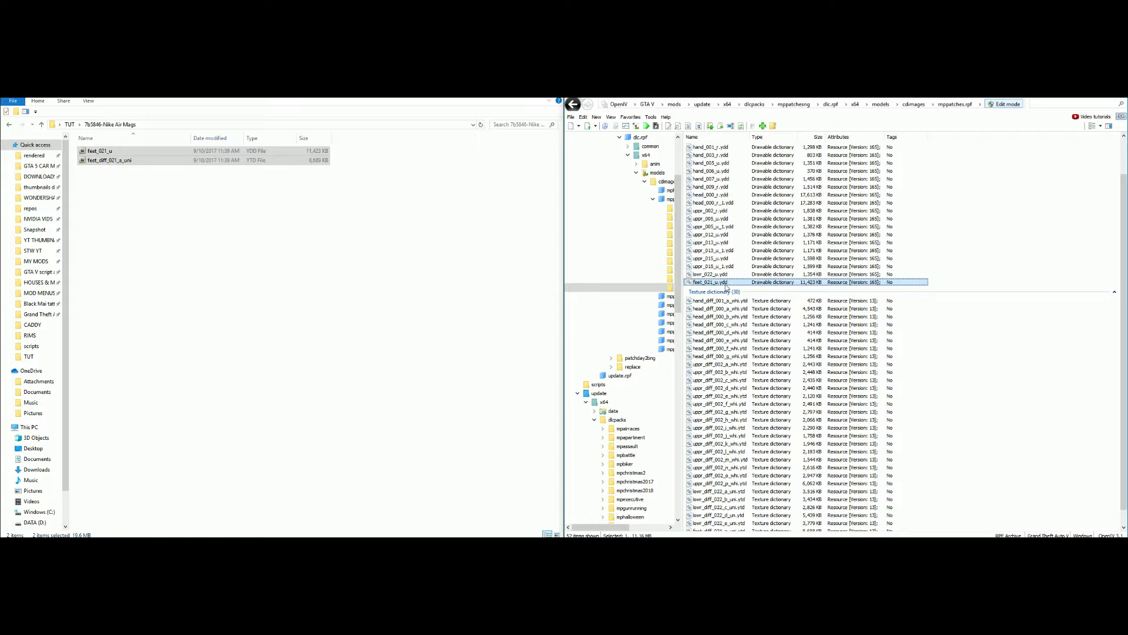
- Preview feet_021_u.ydd in the model viewer, rotating the shoes to inspect them, and close the viewer
double_click(734, 283)
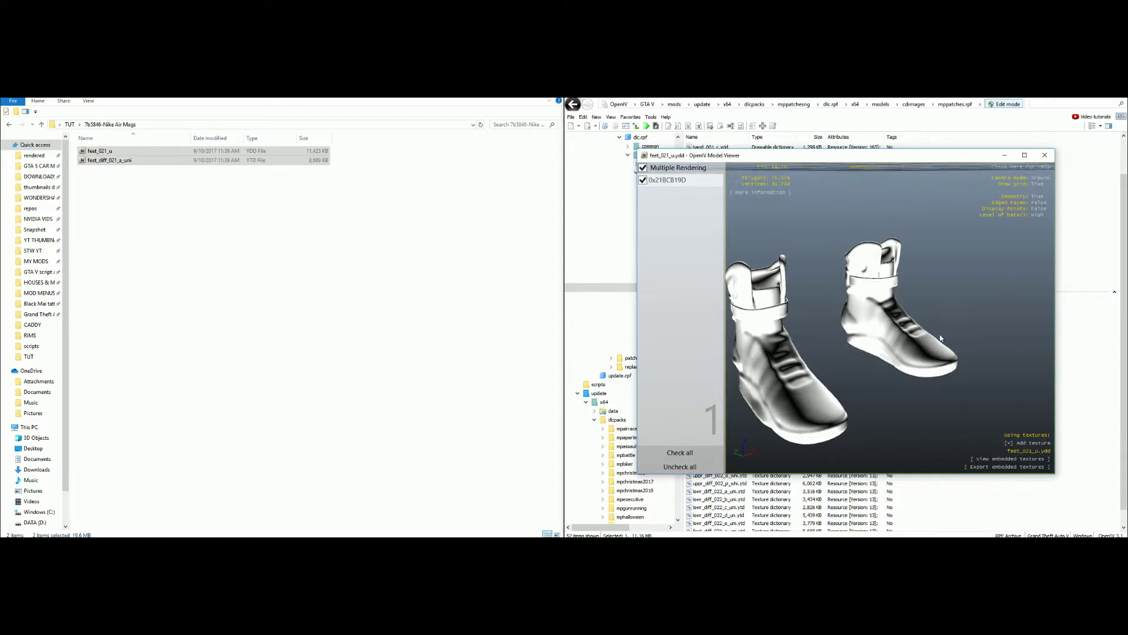
left_click_drag(787, 342, 940, 353)
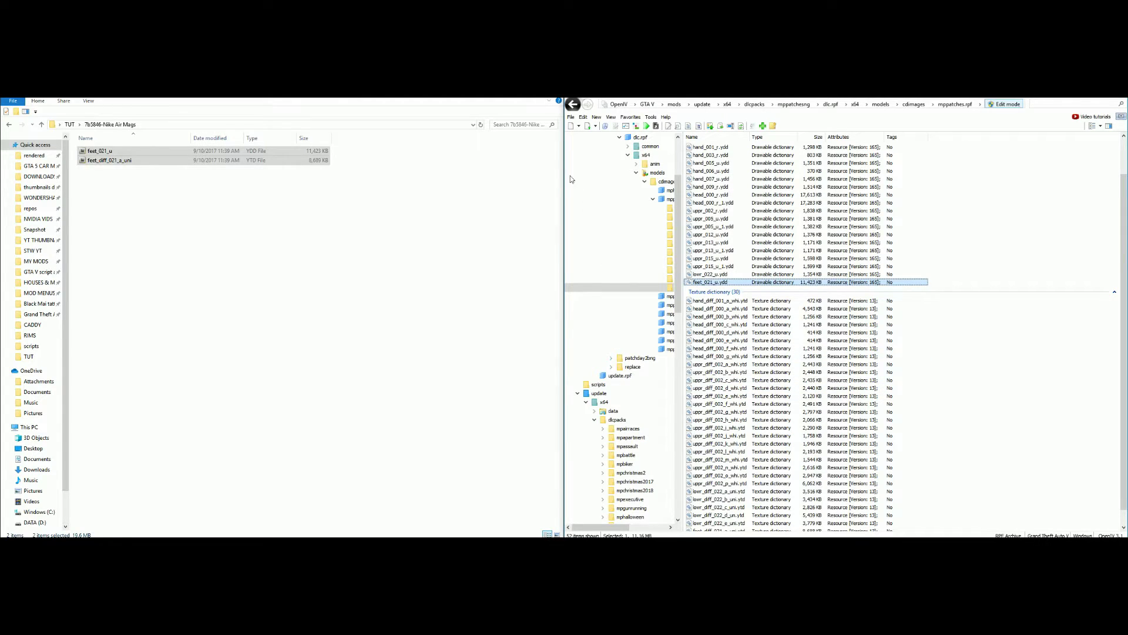
- Close all open archives in OpenIV, and close the Nike Air Mags folder window and OpenIV itself
left_click(571, 117)
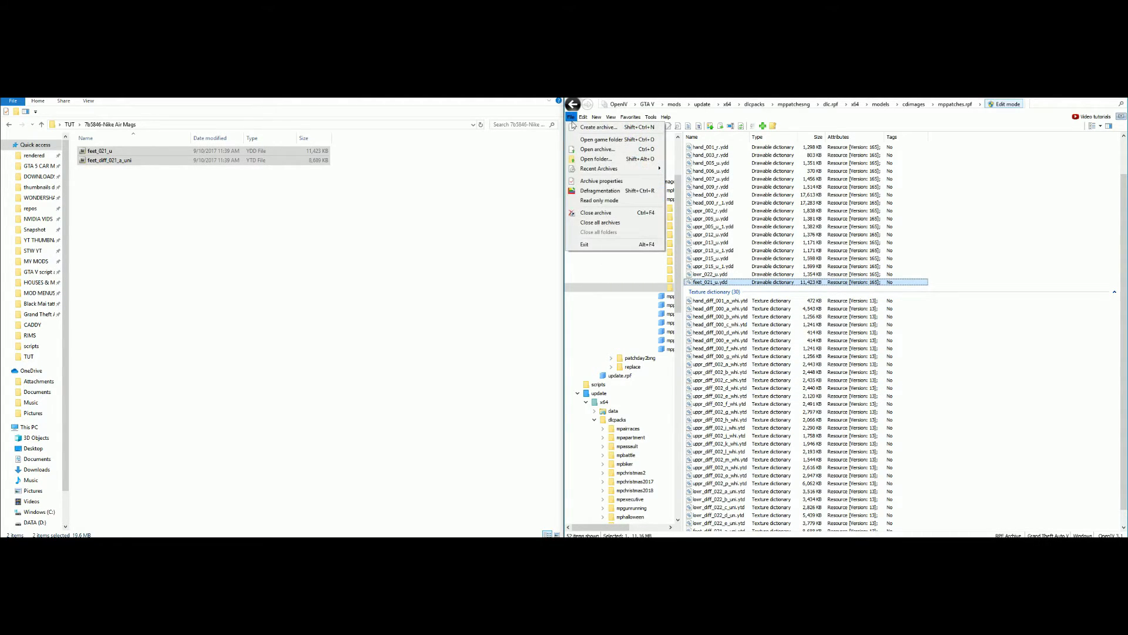
left_click(616, 223)
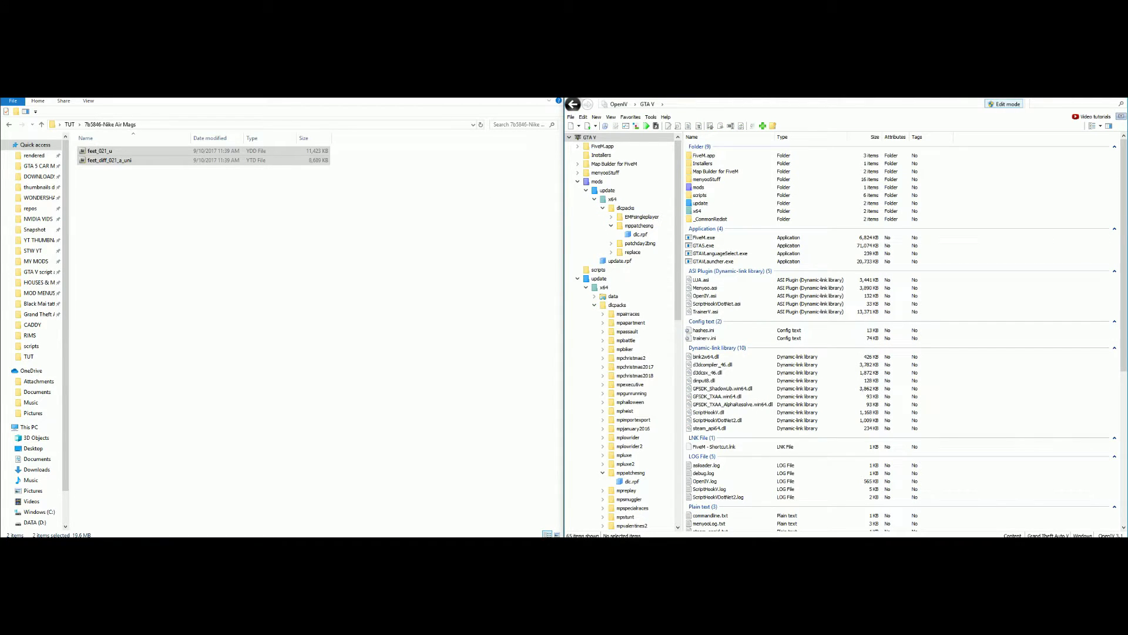
key("alt+F4")
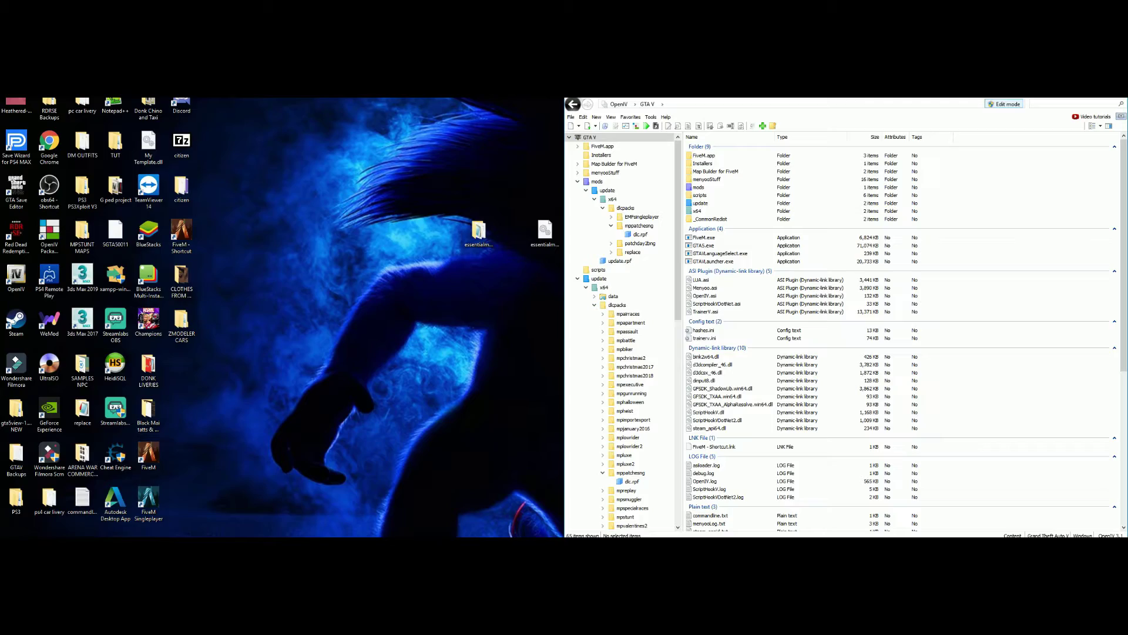
key("alt+F4")
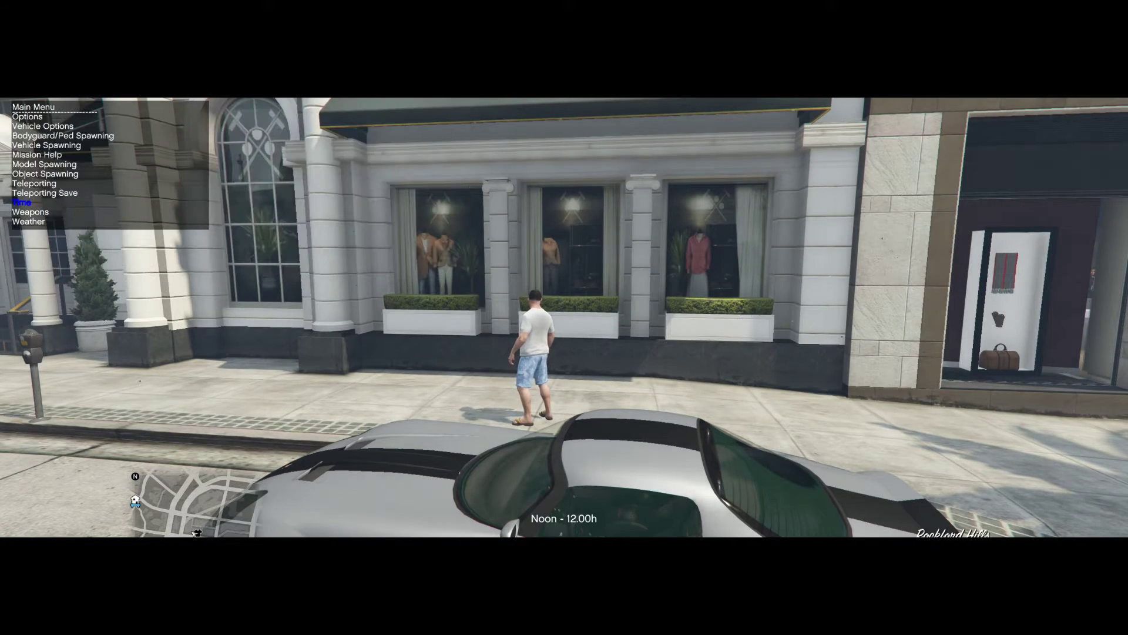
- In GTA V, set the weather to Extra Sunny with the trainer and close the trainer
key("Return")
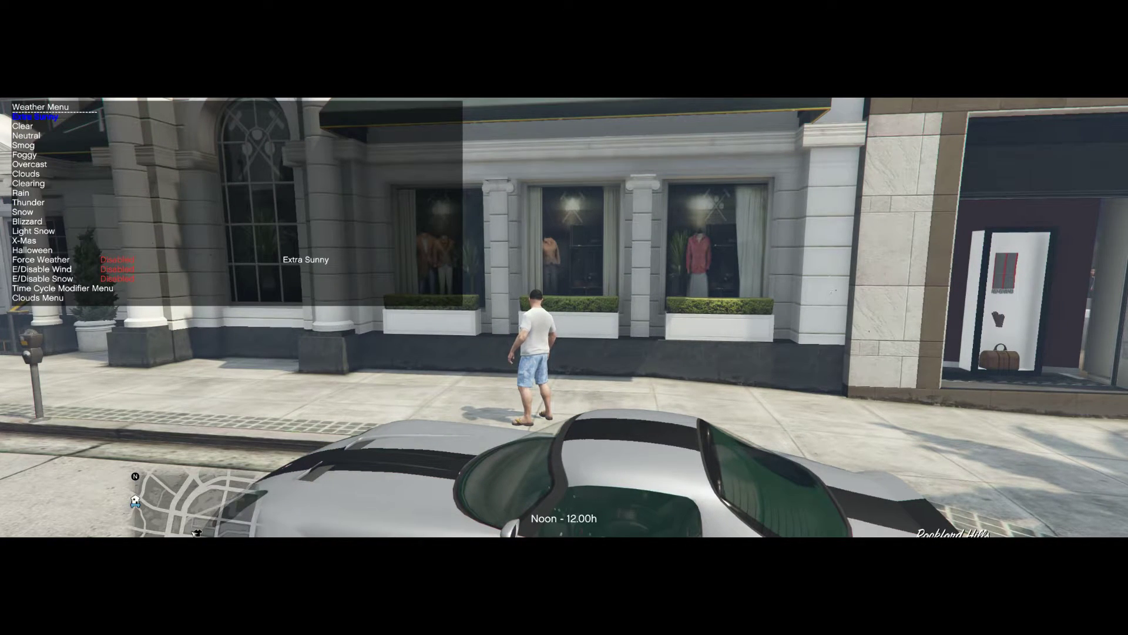
key("Return")
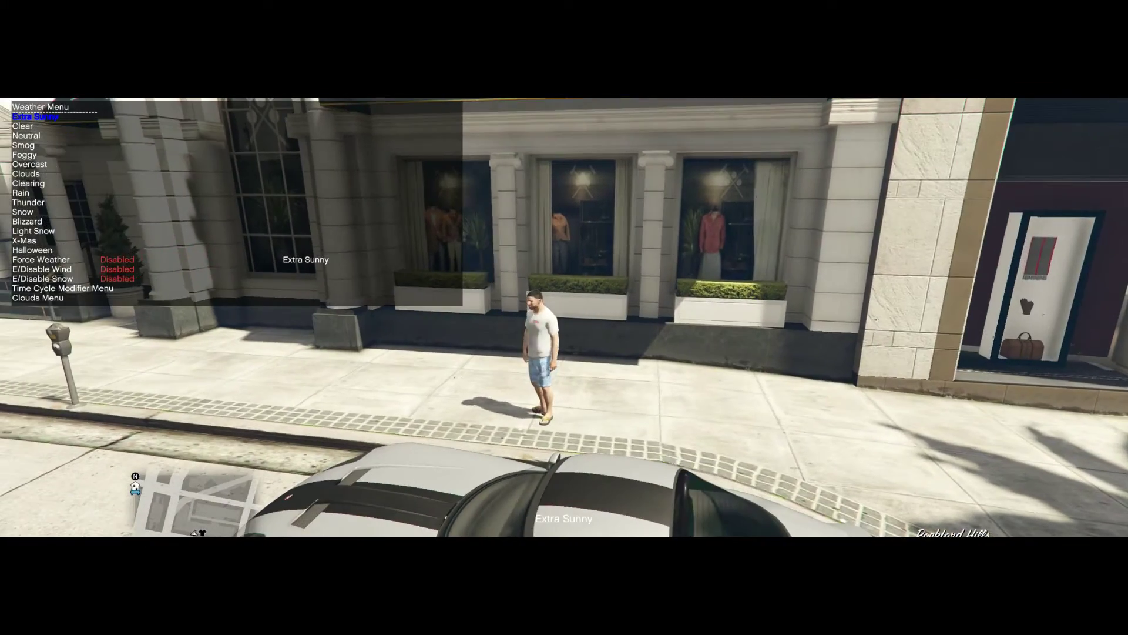
key("BackSpace")
key("BackSpace")
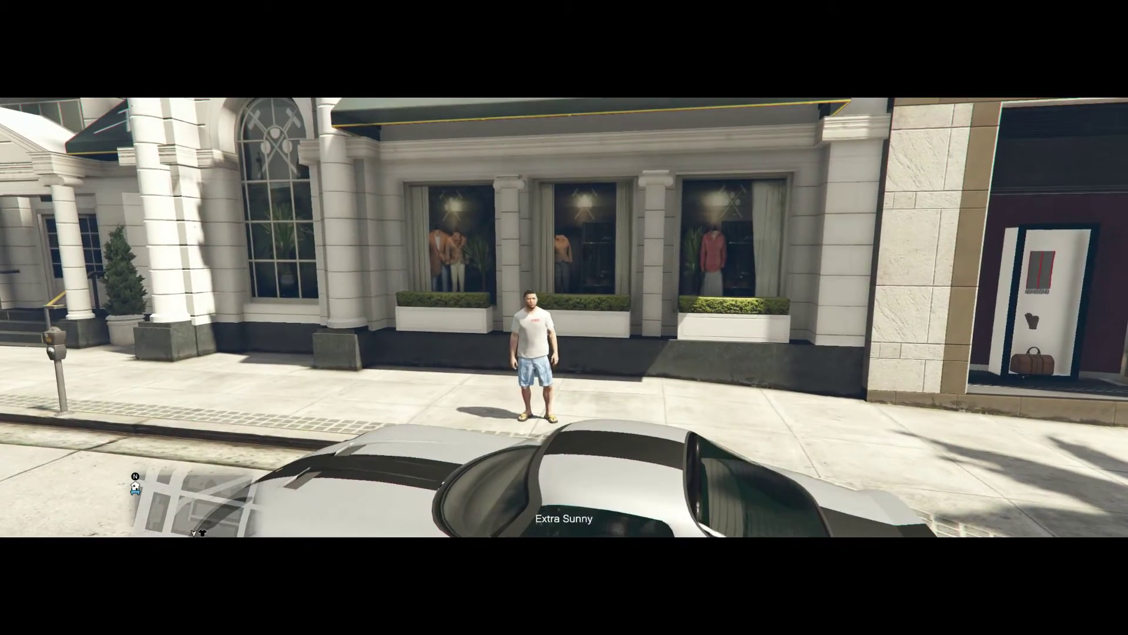
- Bring the character's front into view on the sidewalk and open the trainer's Model Spawning options
key("w")
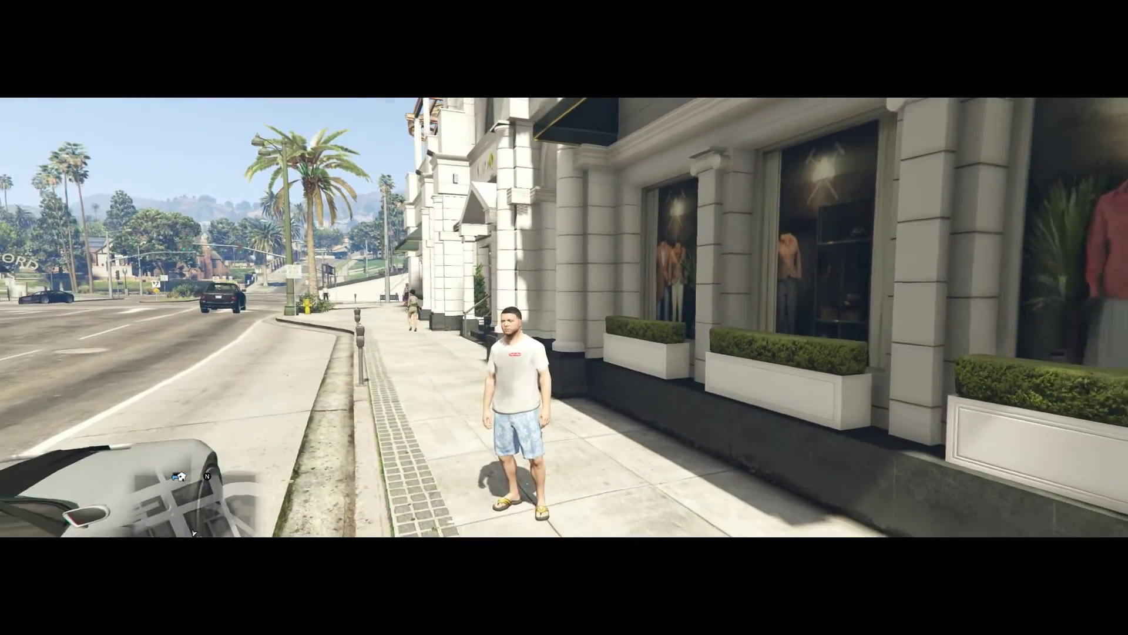
key("F3")
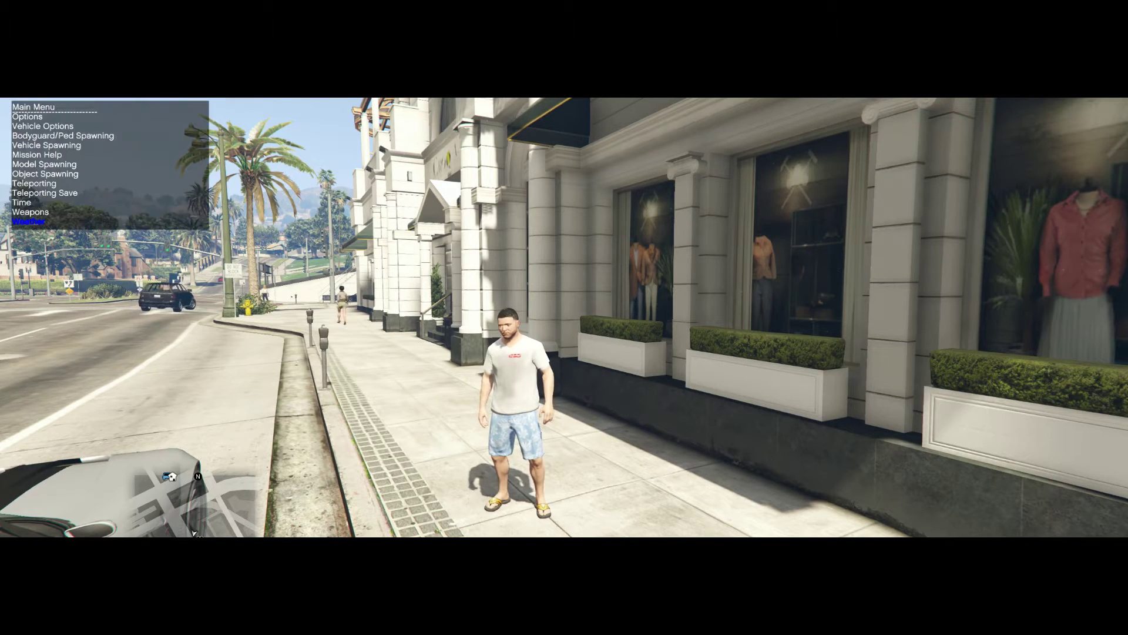
key("Up")
key("Up")
key("Up")
key("Up")
key("Up")
key("Up")
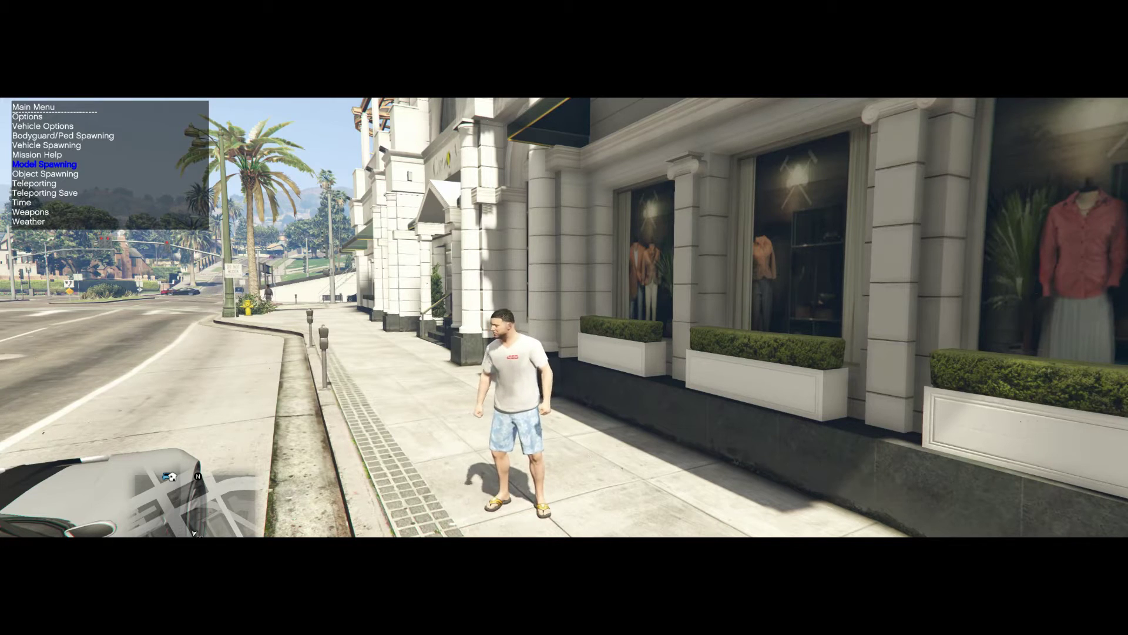
key("Return")
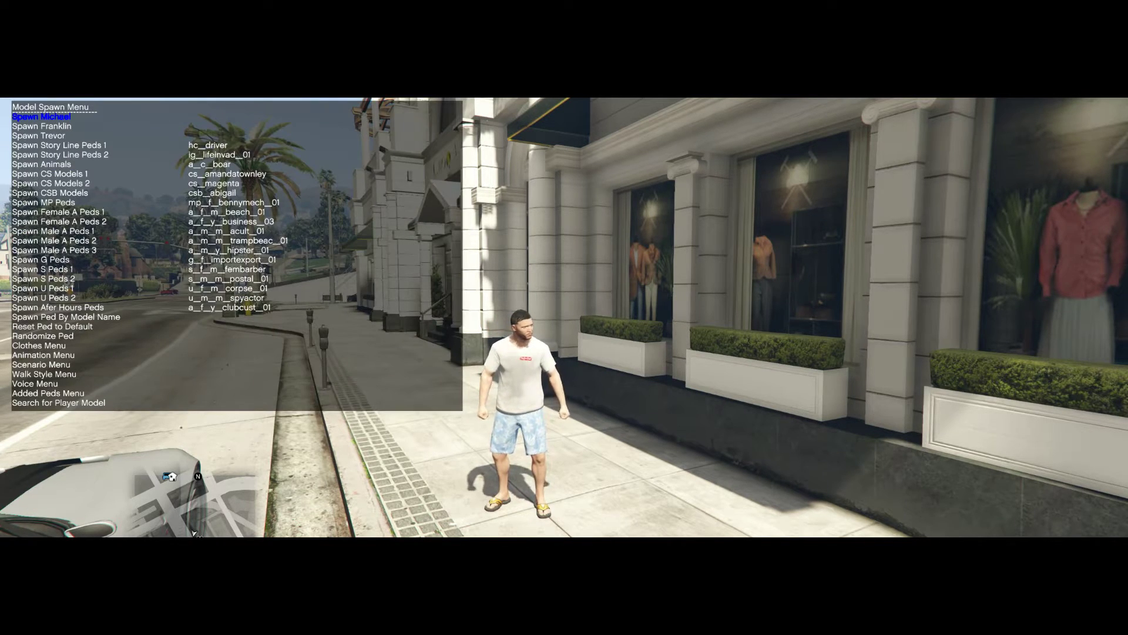
- Open the Clothes Menu from the trainer's model spawning options
key("Down")
key("Down")
key("Down")
key("Down")
key("Down")
key("Down")
key("Down")
key("Down")
key("Down")
key("Down")
key("Down")
key("Down")
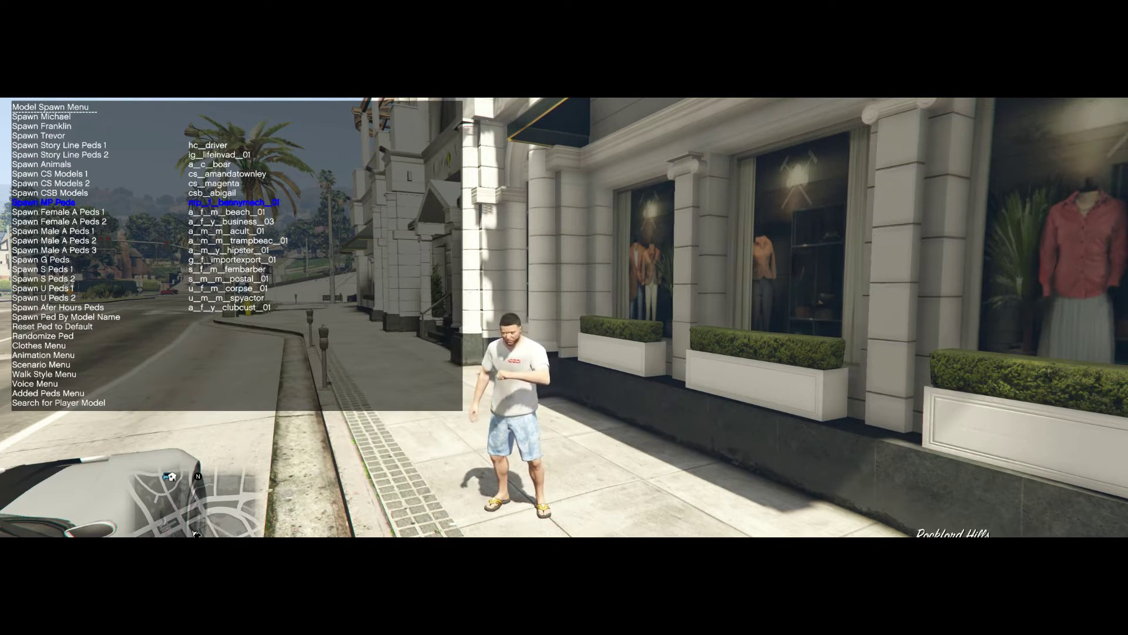
key("Down")
key("Down")
key("Down")
key("Down")
key("Down")
key("Down")
key("Down")
key("Down")
key("Down")
key("Down")
key("Down")
key("Down")
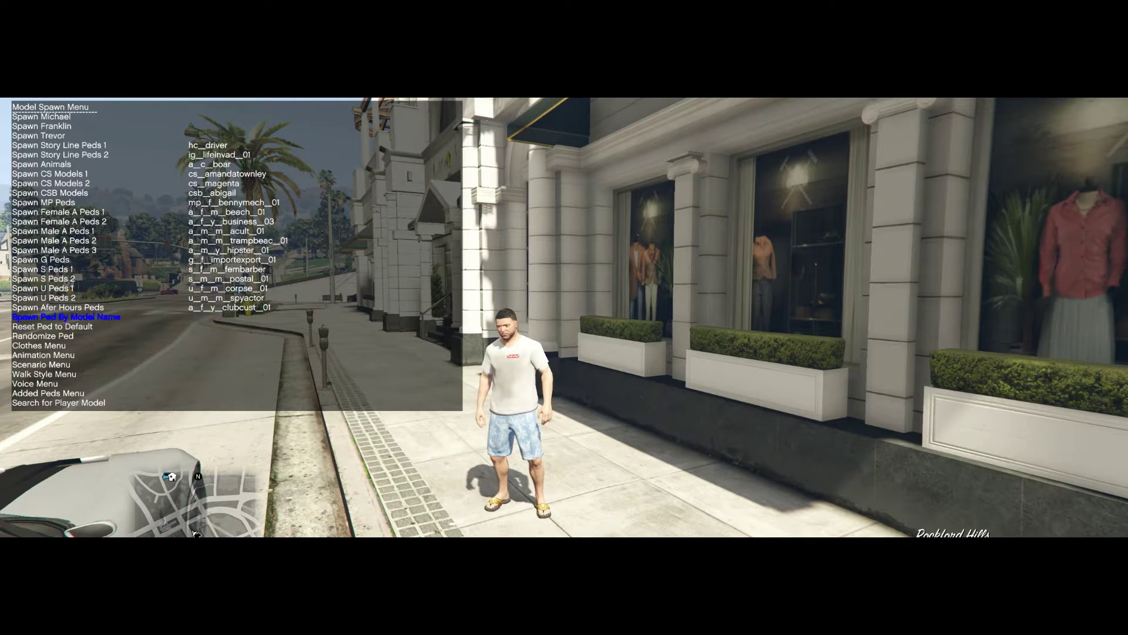
key("Return")
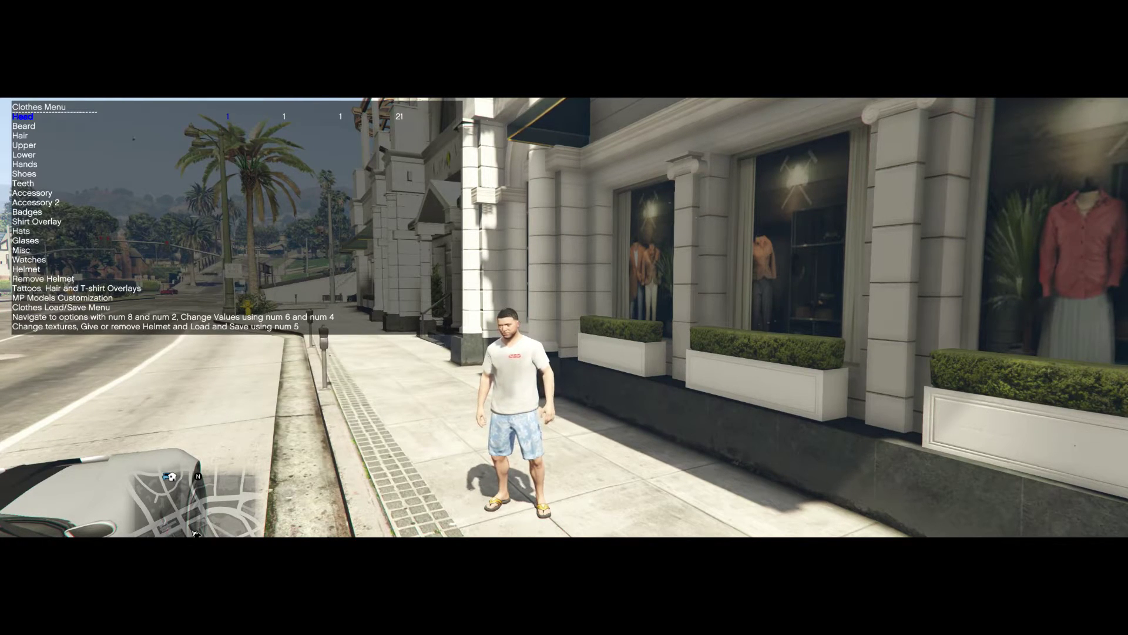
- Cycle the character's Lower clothing backward through the available models to model 1
key("Down")
key("Down")
key("Down")
key("Down")
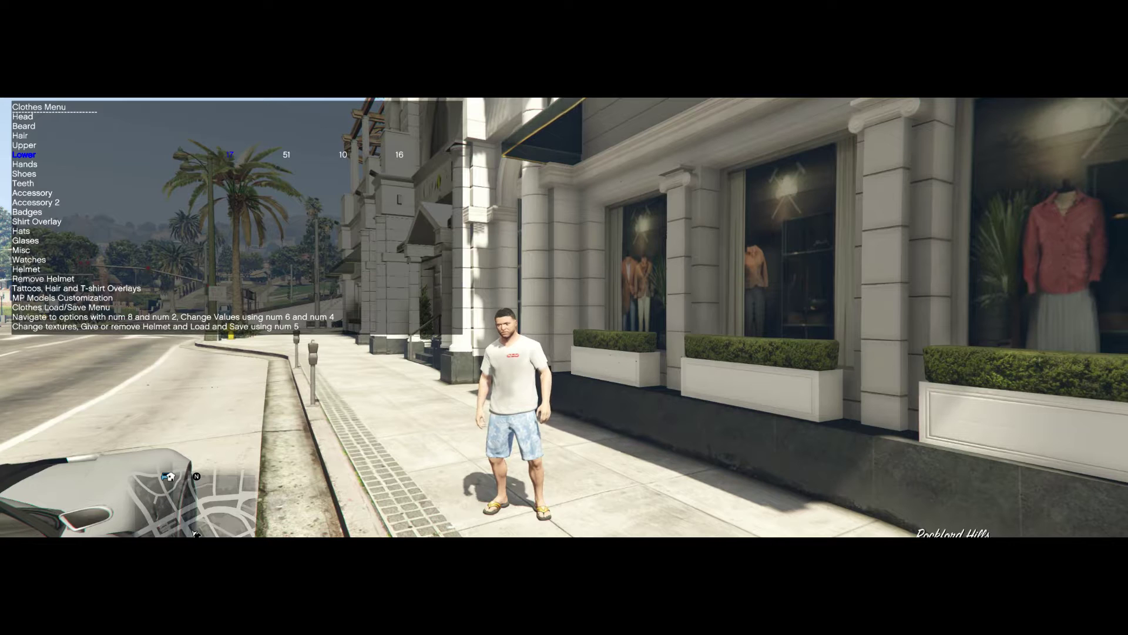
key("KP_4")
key("KP_4")
key("KP_4")
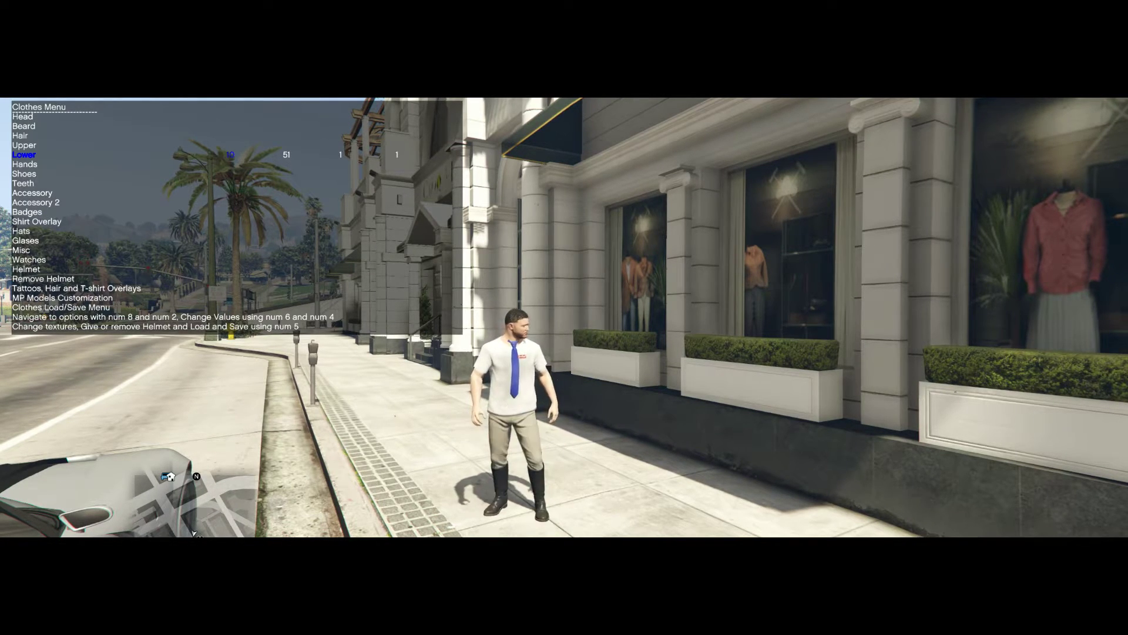
key("KP_4")
key("KP_4")
key("KP_4")
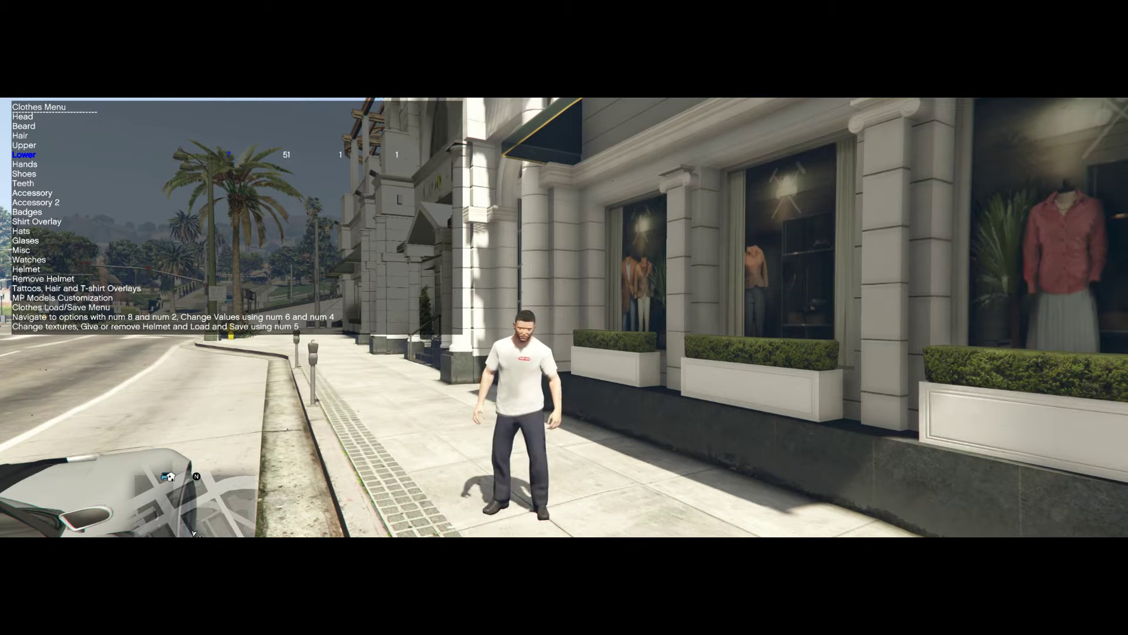
key("KP_4")
key("KP_4")
key("KP_4")
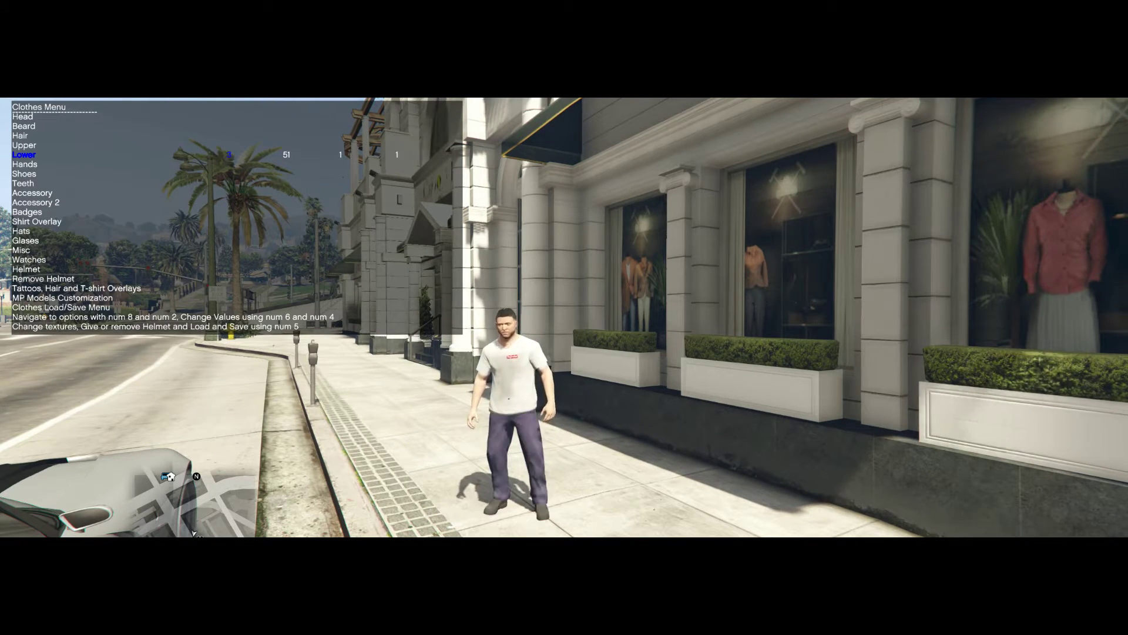
- View Lower clothing model 51 by cycling backward past the first model, and return to model 1
key("KP_4")
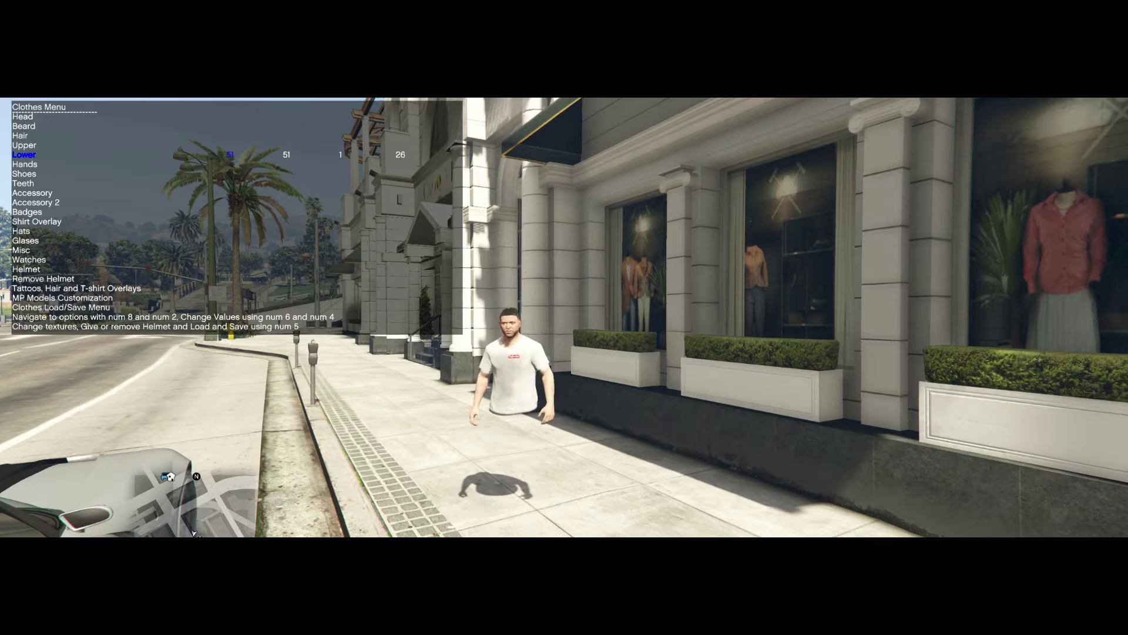
key("KP_6")
key("KP_6")
key("KP_6")
key("KP_6")
key("KP_6")
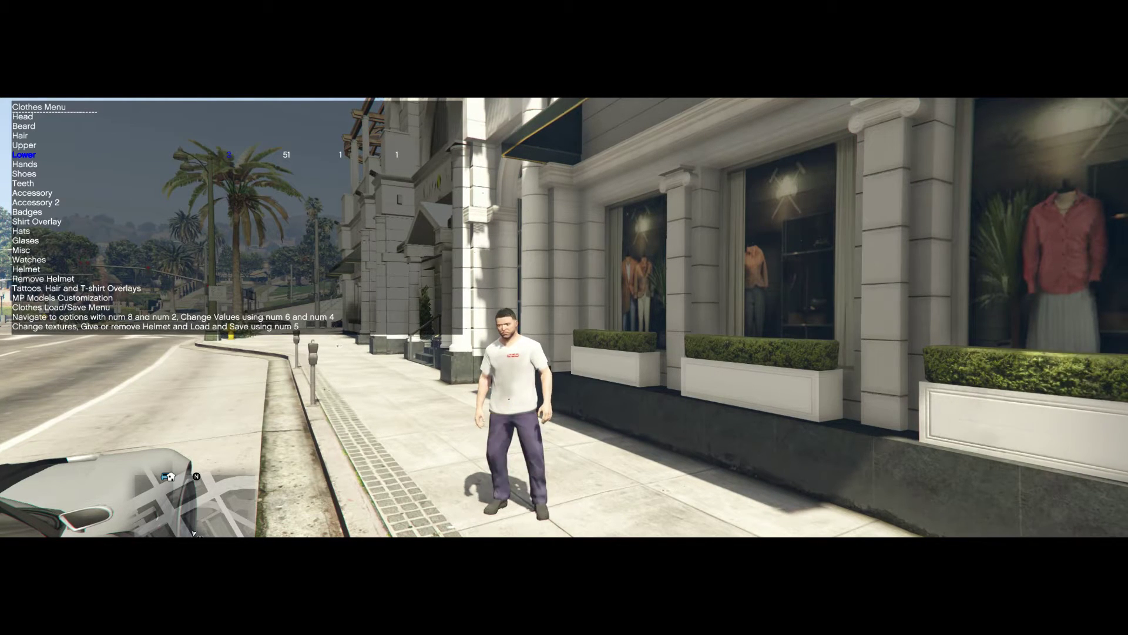